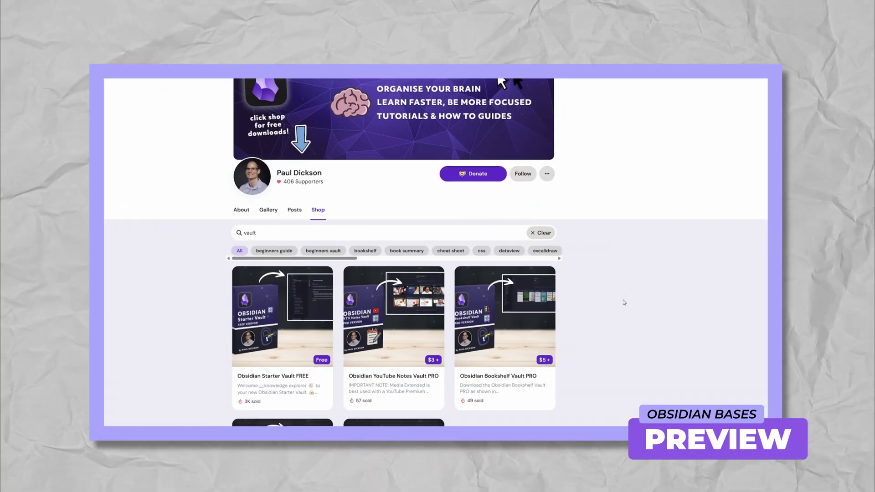
scroll(624, 302, down, 3)
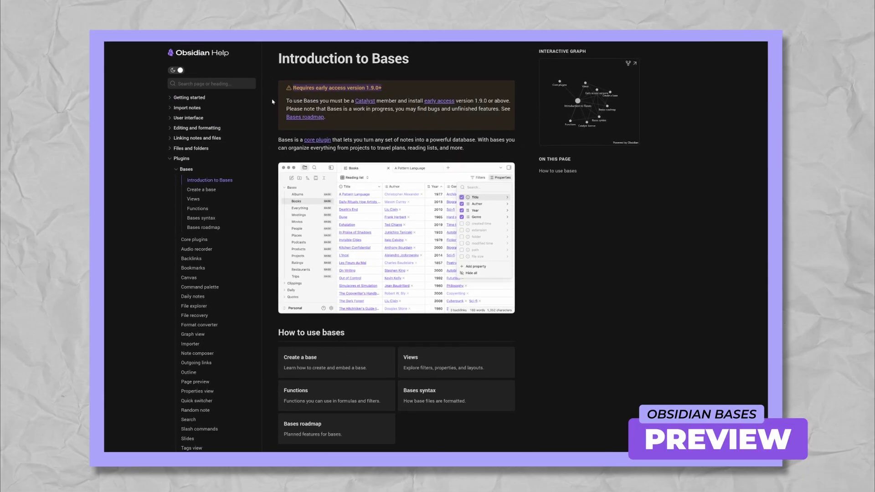
click(216, 229)
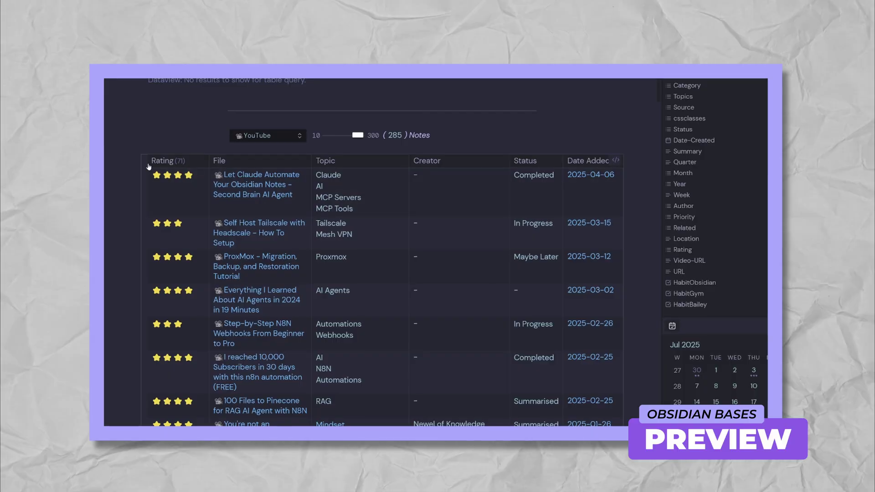
click(616, 161)
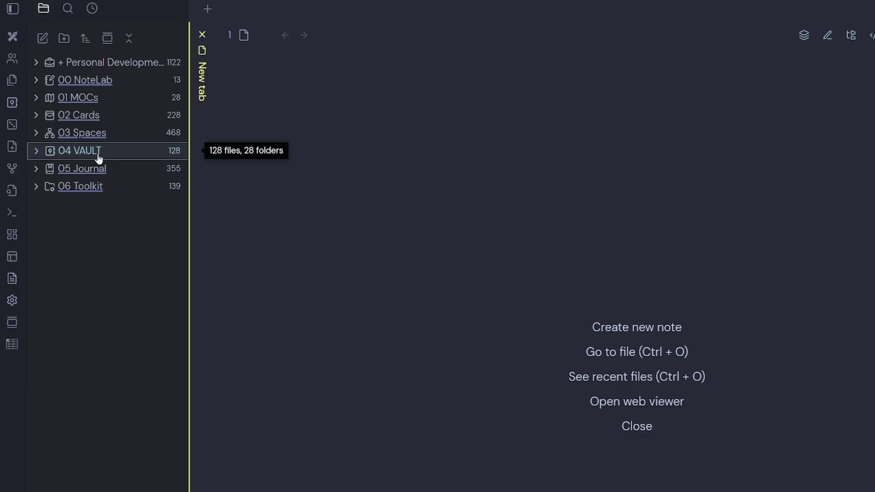
Expand the 04 VAULT folder in the file list and open the 04 VAULT Before Bases note
click(33, 153)
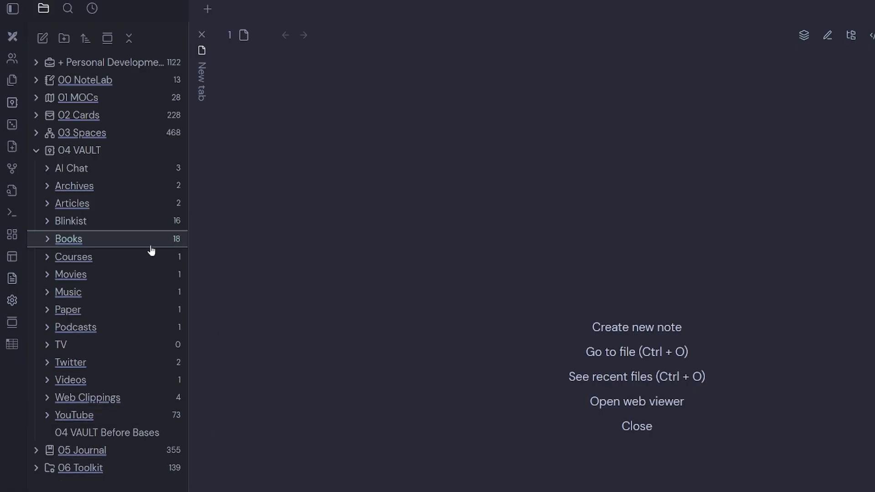
click(37, 64)
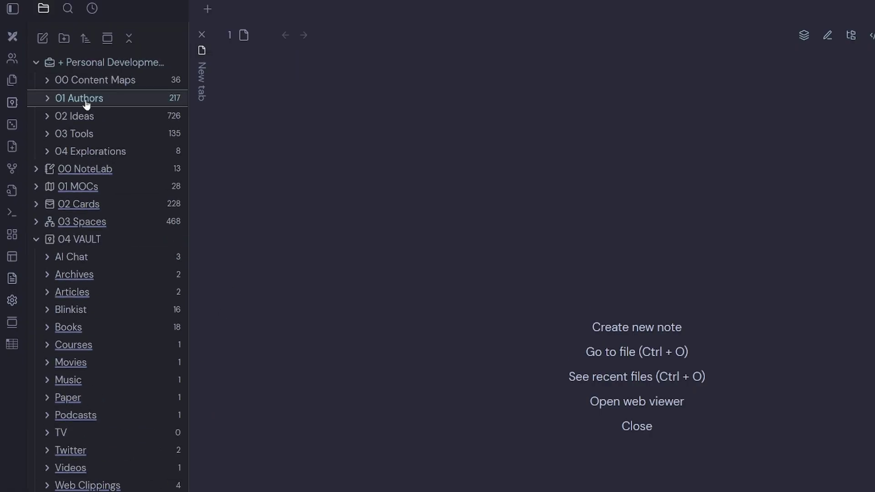
click(37, 64)
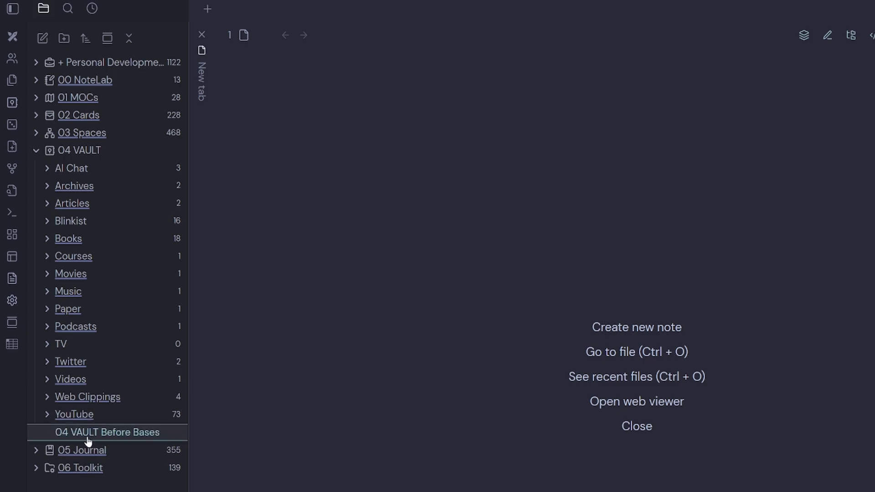
mouse_move(88, 436)
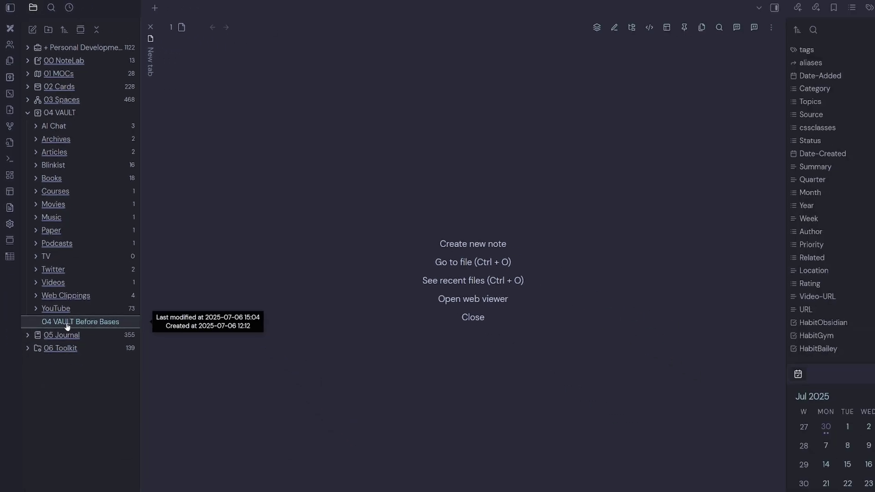
click(89, 436)
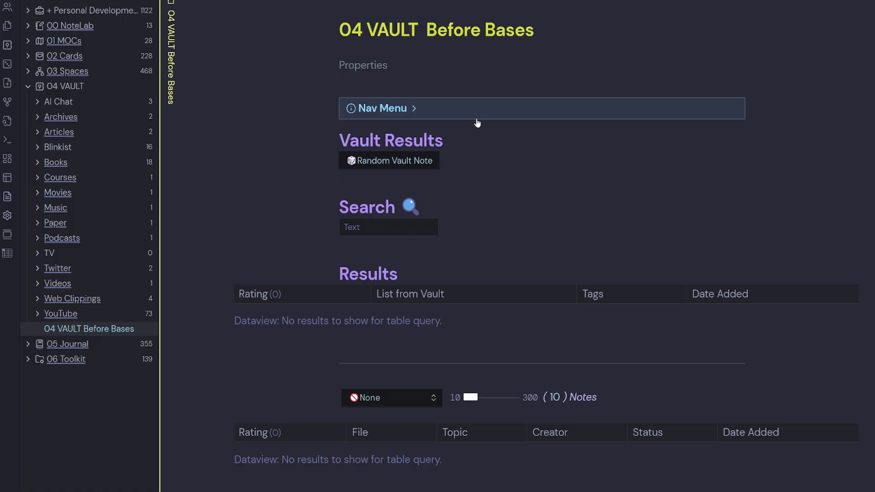
View the YouTube page through the note's Nav Menu and return to the 04 VAULT Before Bases note
click(460, 109)
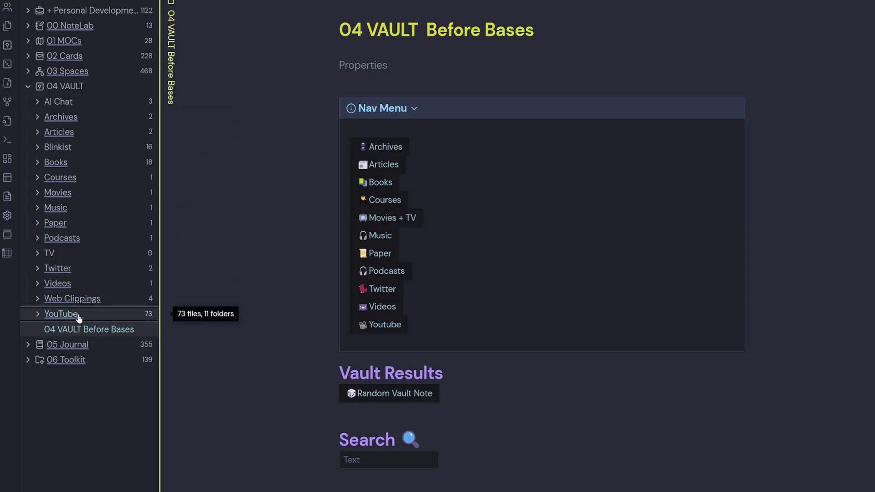
click(383, 326)
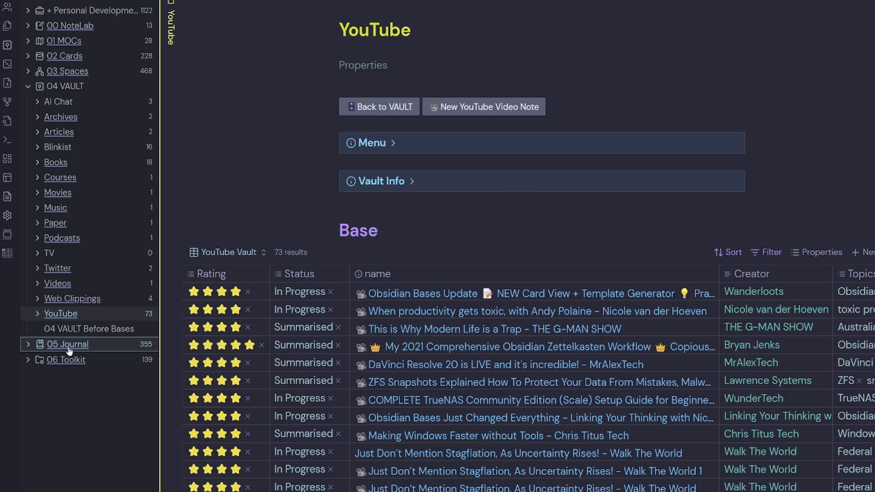
click(87, 328)
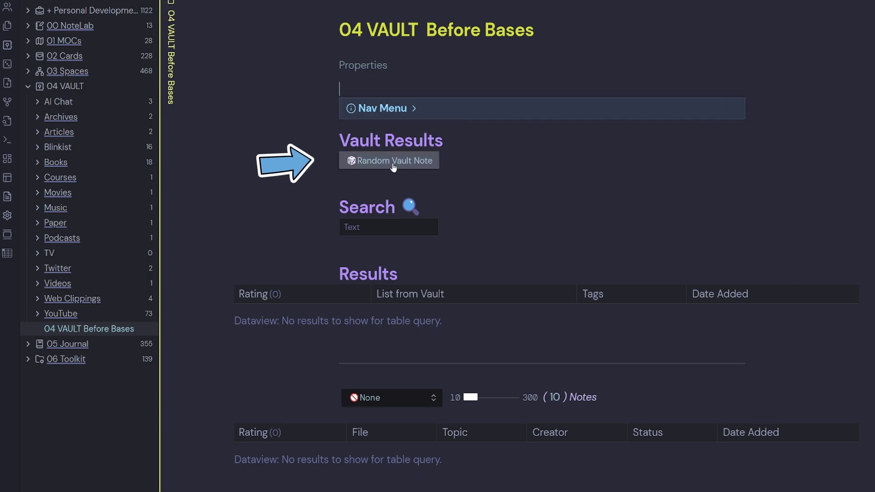
Search the vault notes for "tech", look through the results table, and clear the search text
click(416, 169)
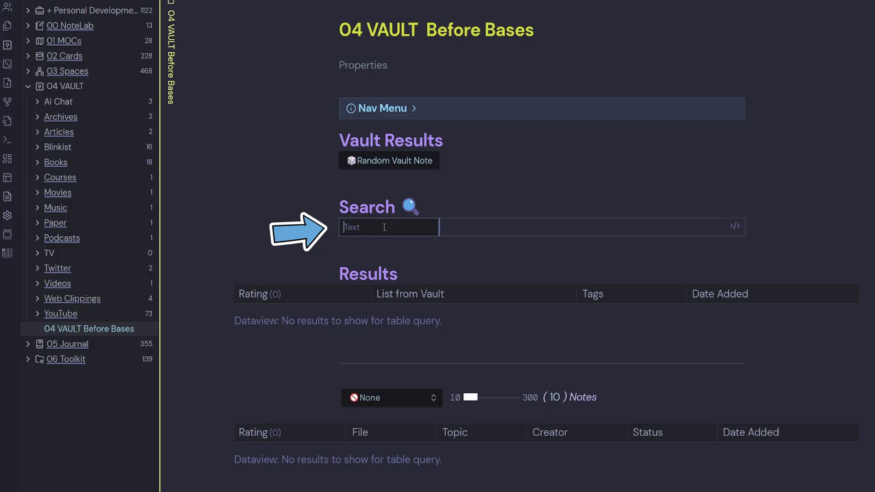
text(tech)
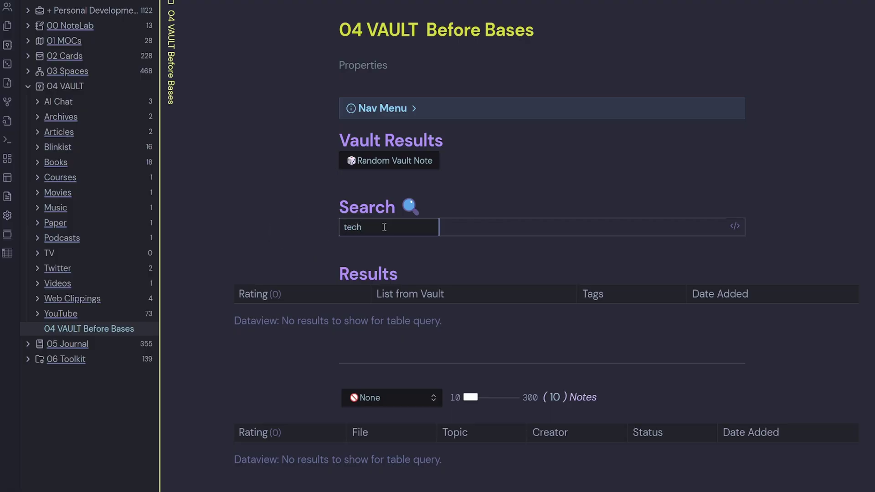
scroll(471, 483, down, 3)
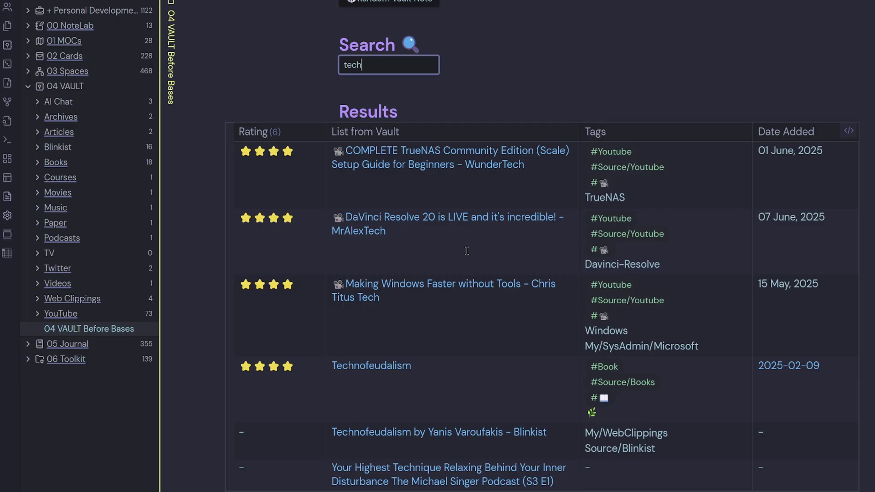
key(BackSpace)
key(BackSpace)
key(BackSpace)
key(BackSpace)
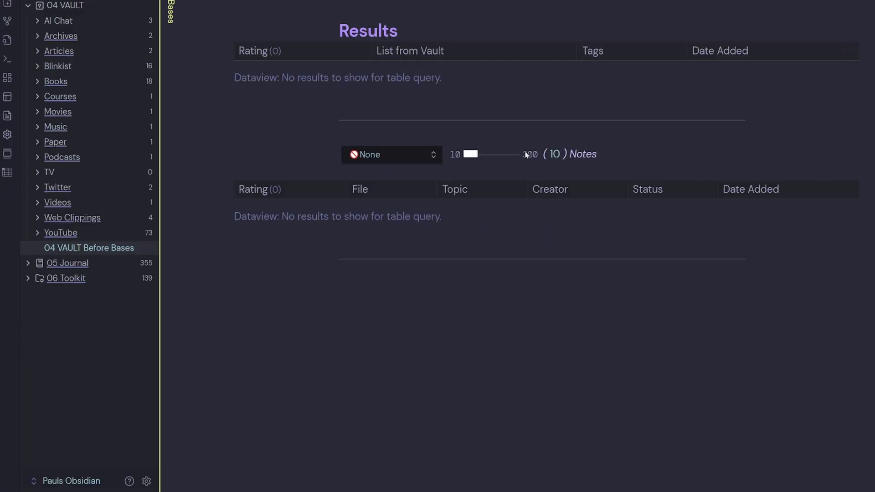
Filter the lower results table to YouTube and raise its note limit to 285
click(403, 154)
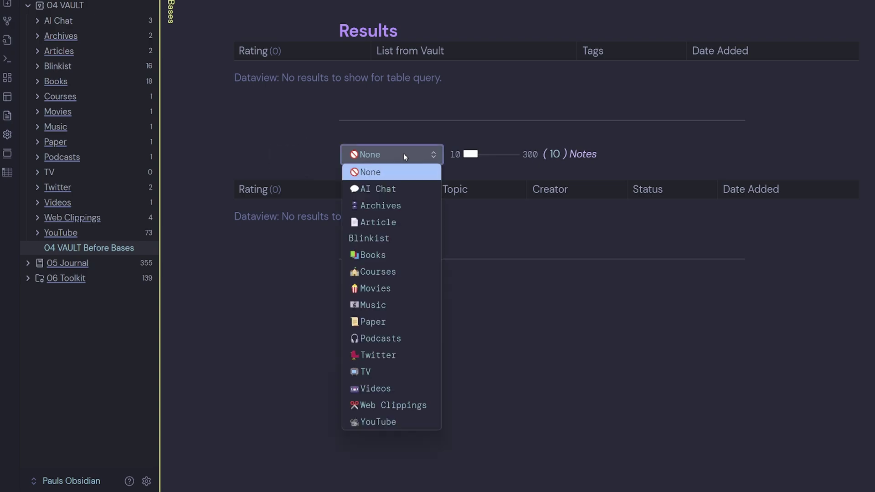
click(386, 423)
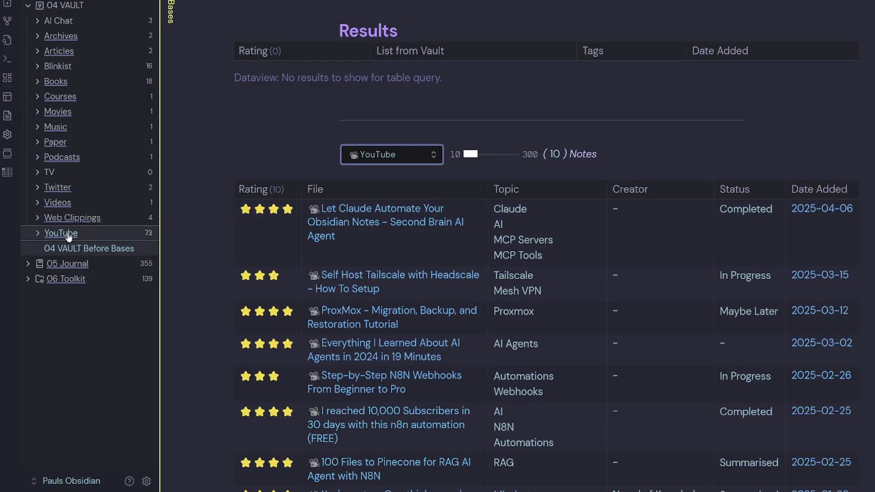
scroll(518, 287, down, 3)
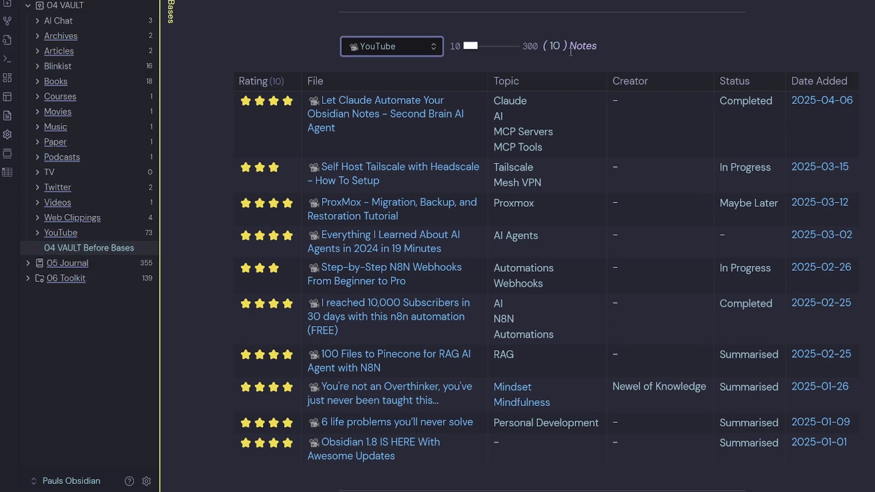
drag(472, 49, 510, 46)
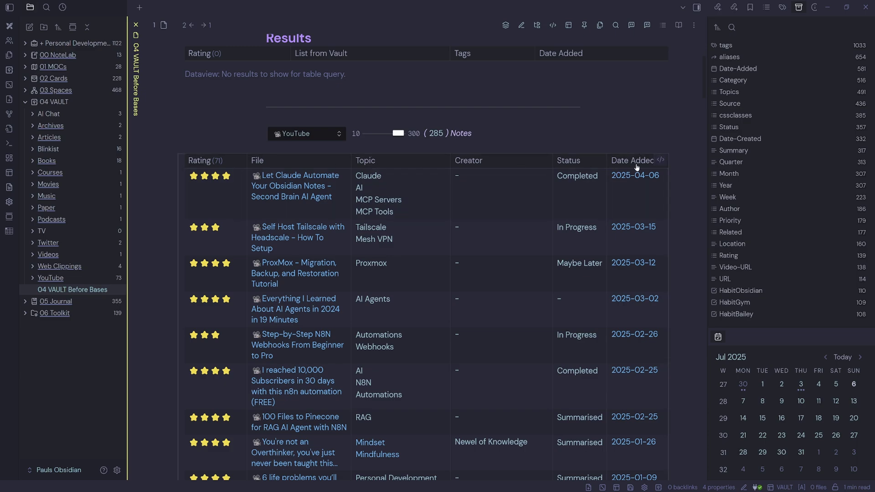
Inspect the column definitions in the Dataview query behind the YouTube table and return to the rendered table
click(661, 160)
drag(414, 241, 274, 181)
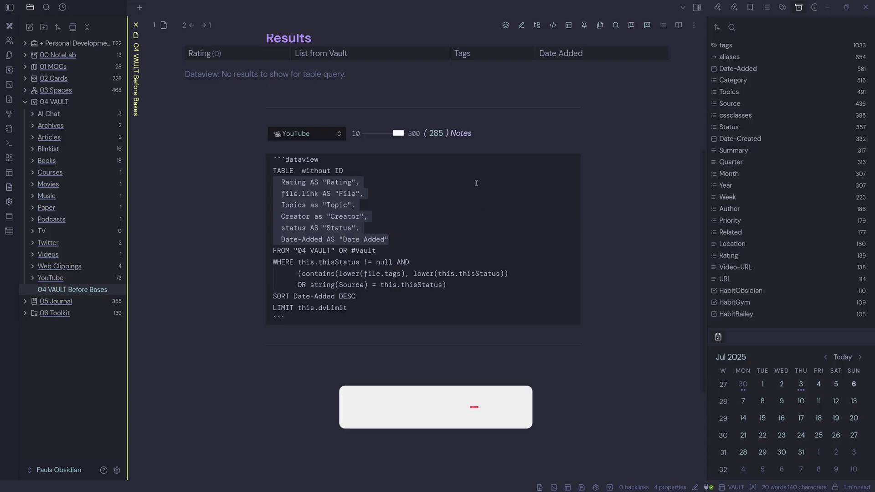
click(266, 145)
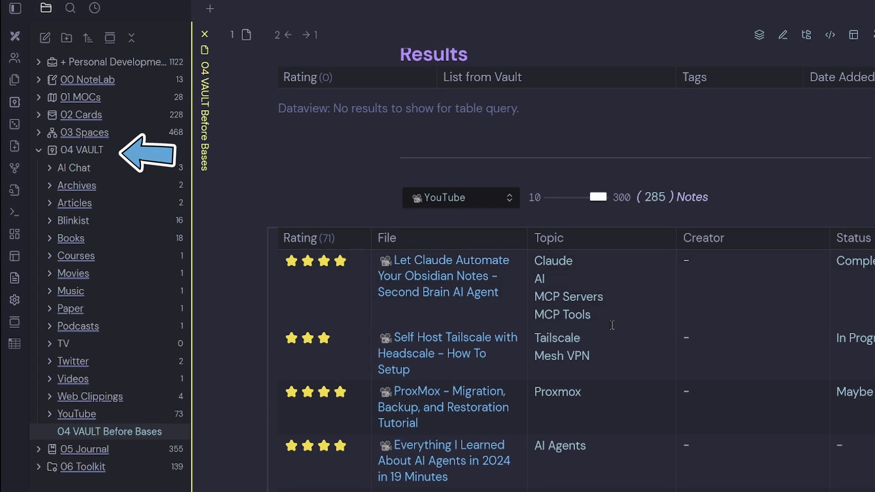
Open the 04 VAULT folder note and look over the links in its Nav Menu, leaving the menu collapsed
click(80, 150)
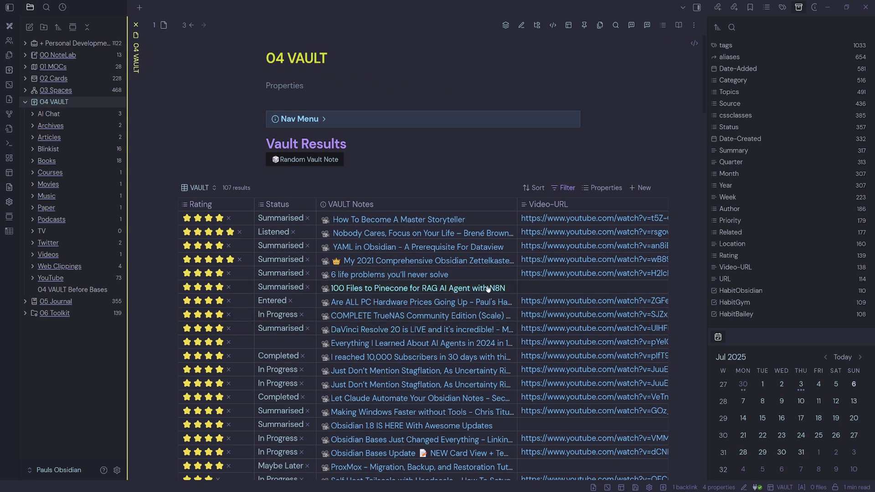
click(351, 130)
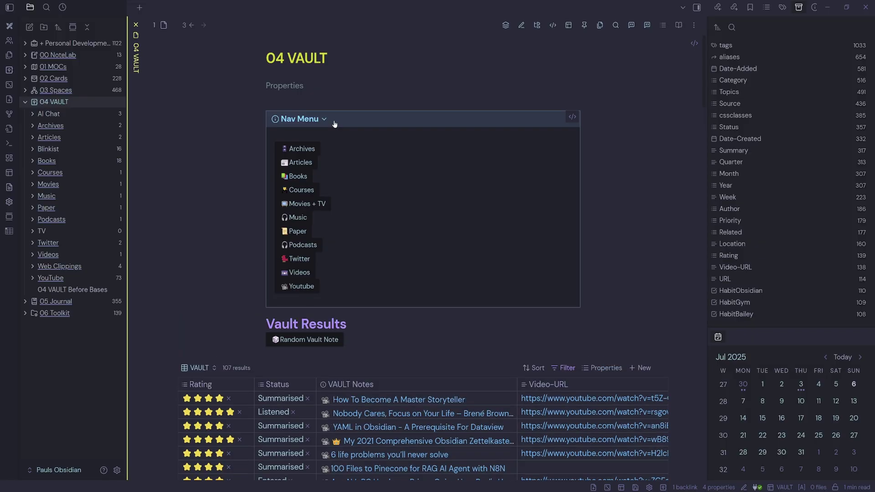
click(334, 124)
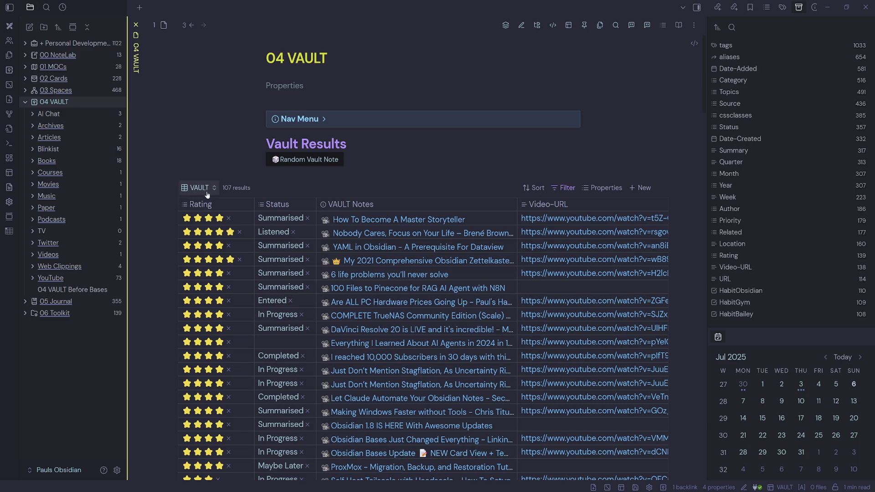
Hide both sidebars to give the VAULT base table more width
click(9, 7)
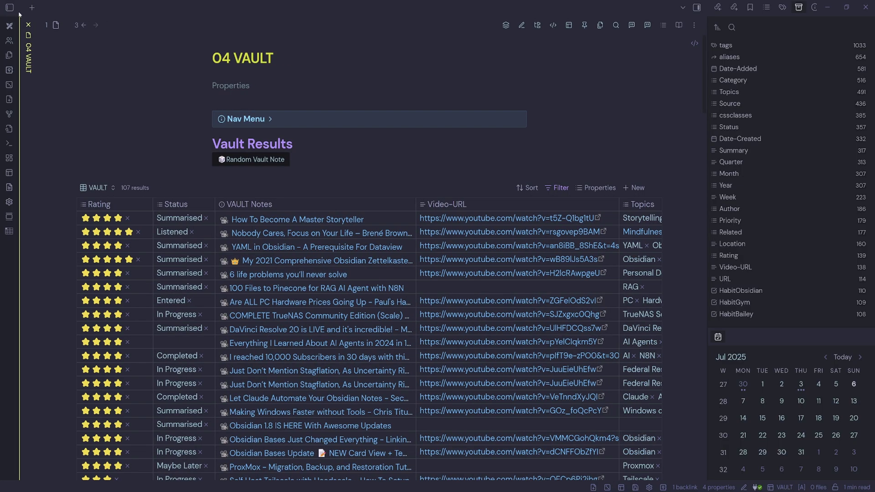
click(697, 7)
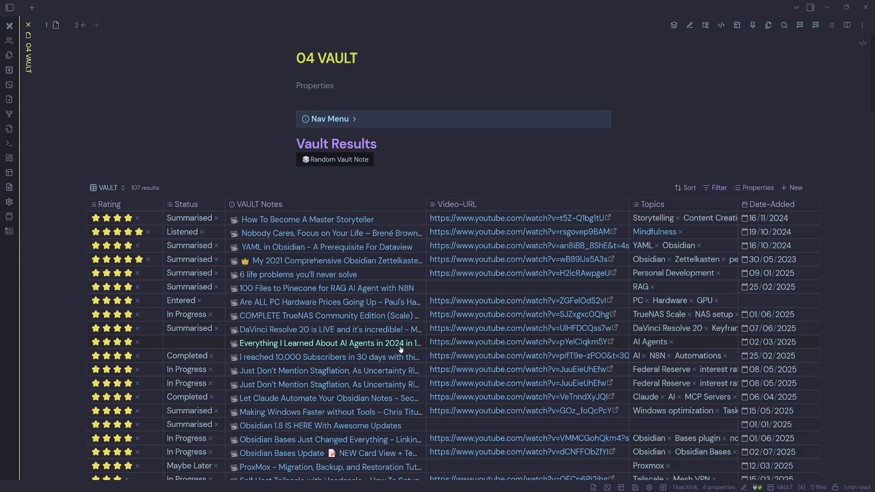
Set the Status of the note "Everything I Learned About AI Agents in 2024 in 19 Minutes" to Summarised in the base table
click(174, 341)
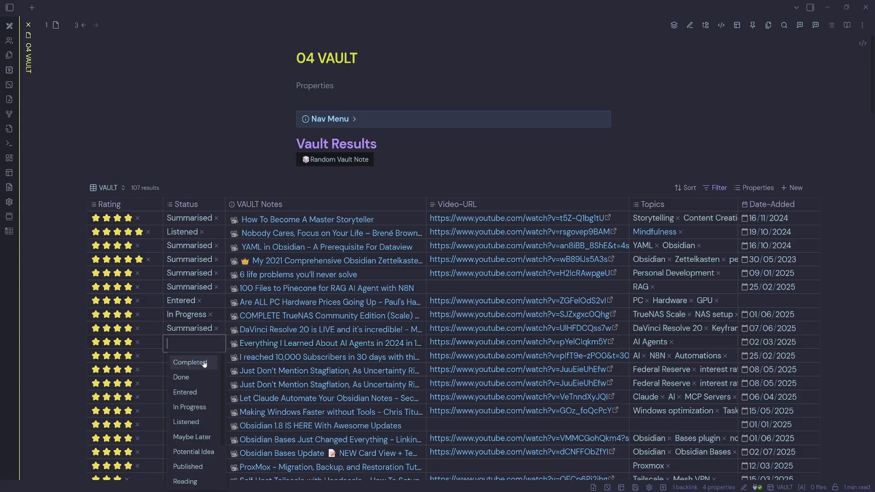
scroll(191, 437, down, 2)
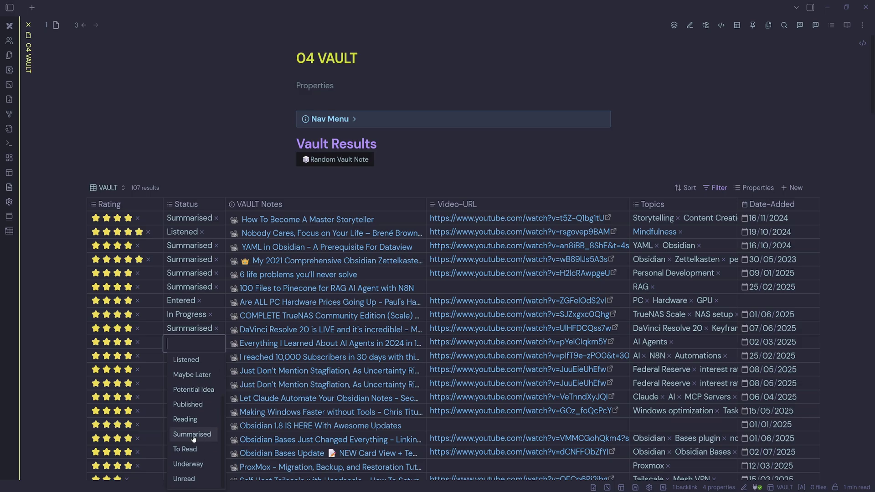
click(192, 436)
key(Down)
key(Down)
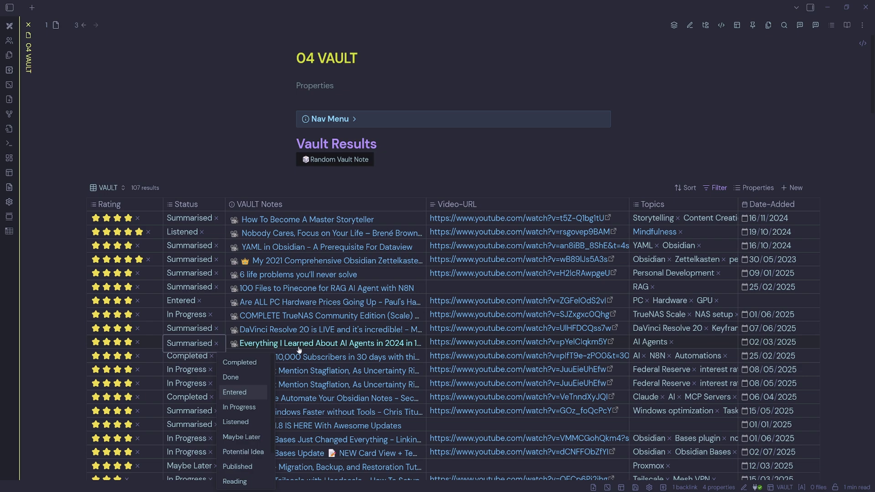
Set the Video-URL of the note "100 Files to Pinecone for RAG AI Agent with N8N" to "Forgot to copy"
click(498, 292)
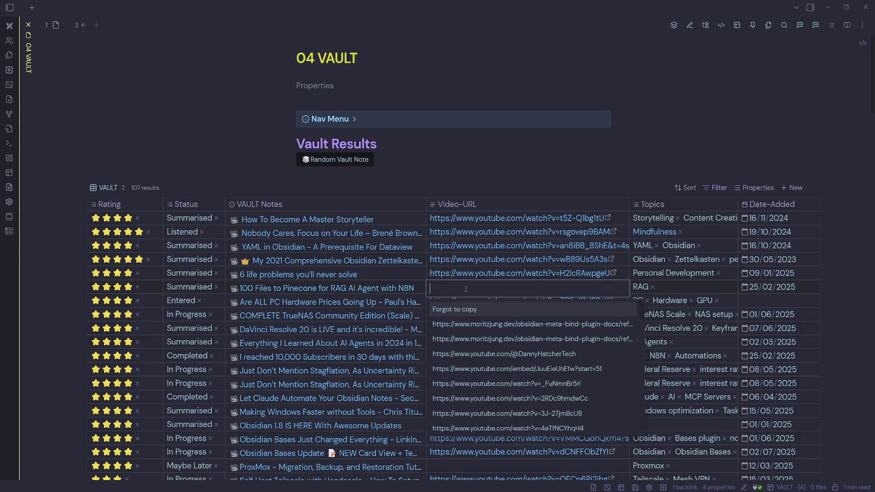
key(Return)
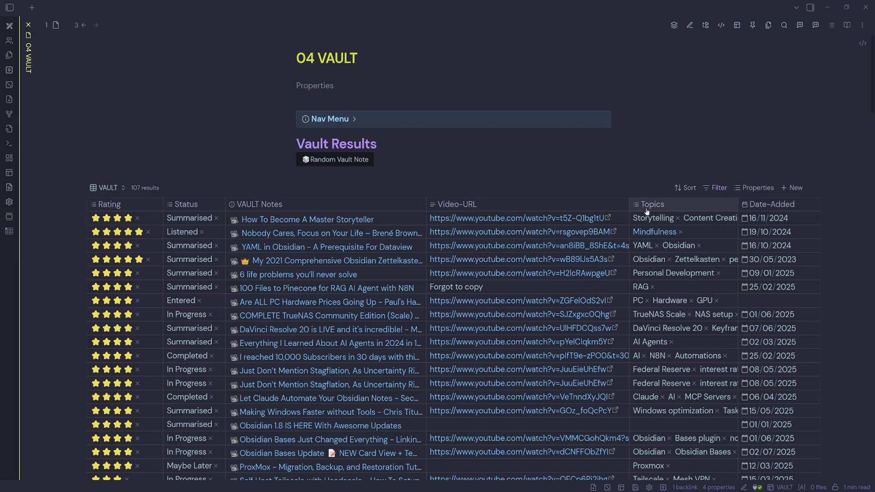
drag(432, 208, 712, 263)
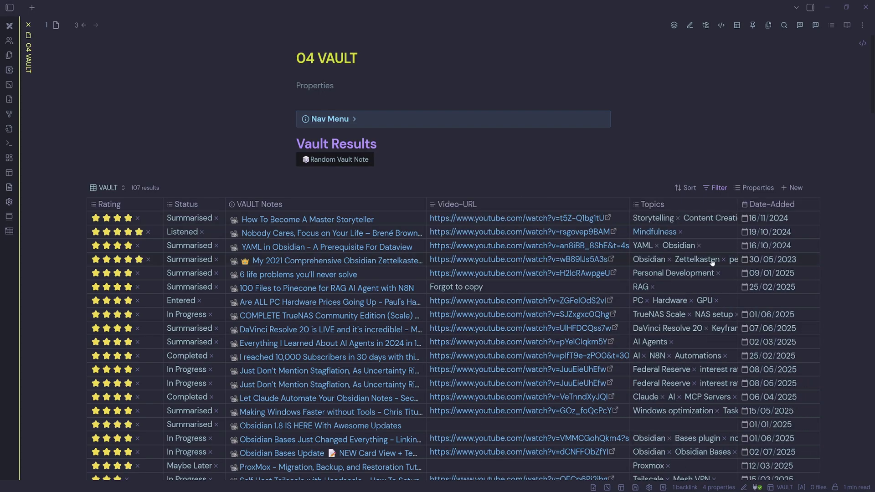
Limit the VAULT base table to 10 results
click(147, 192)
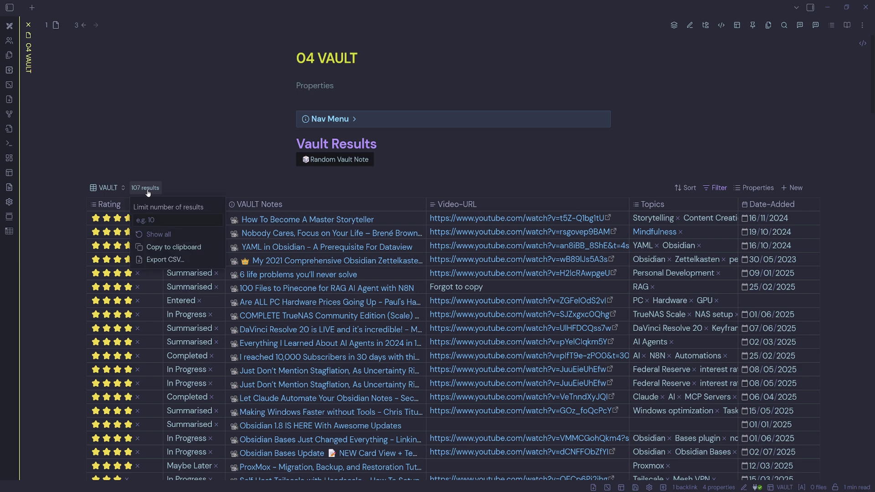
click(168, 221)
text(10)
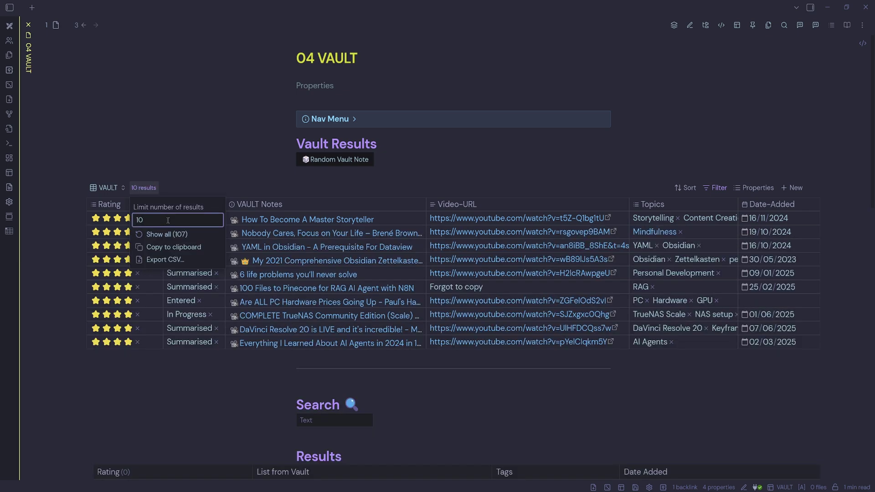
click(180, 148)
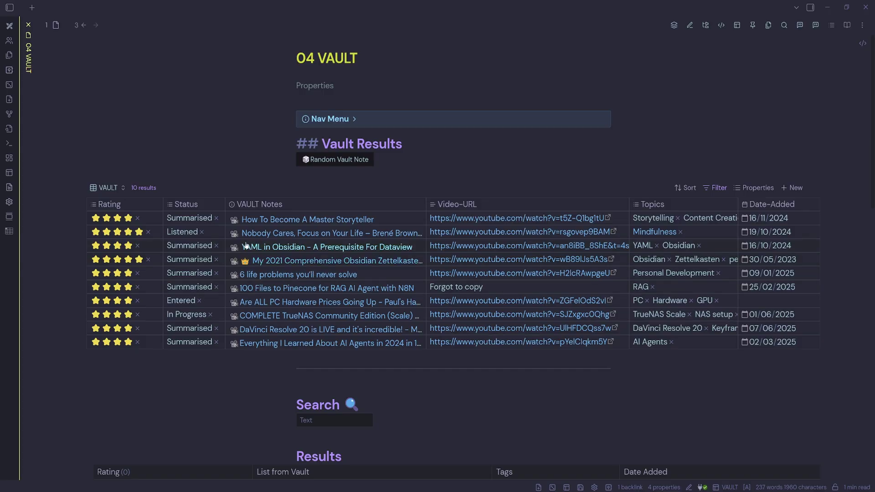
Review the filter conditions of the VAULT view
click(723, 189)
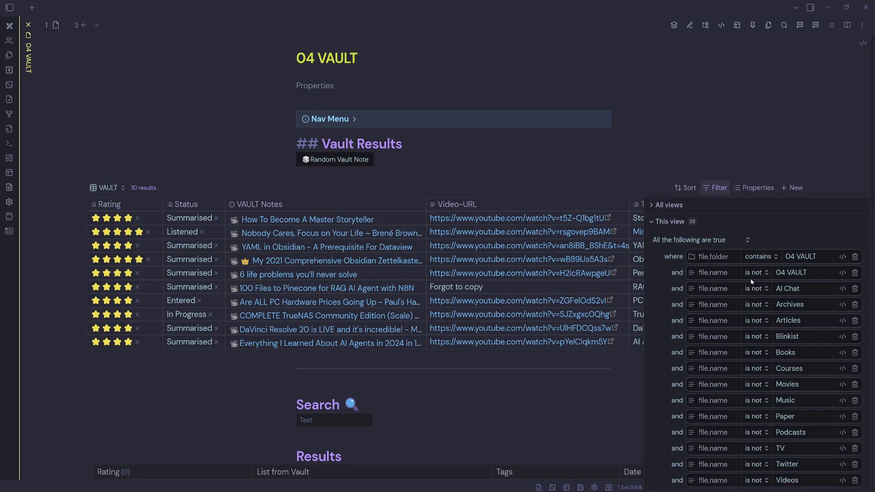
key(Escape)
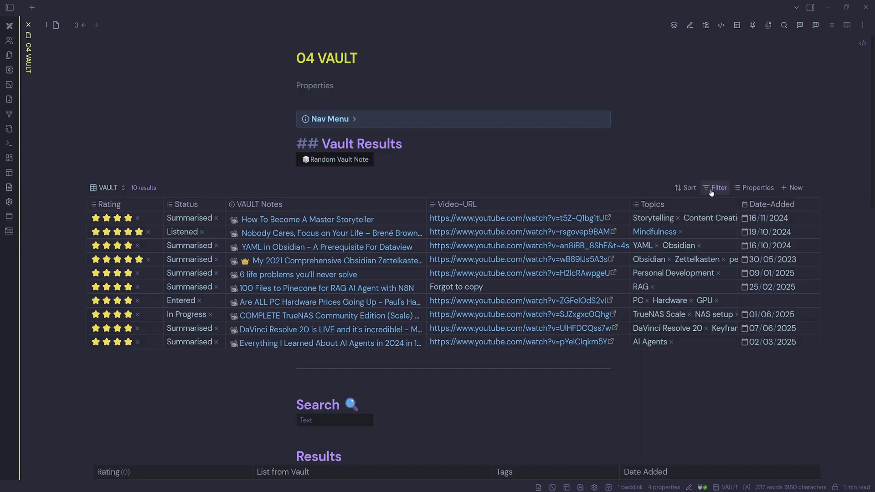
Hide the Topics property, show it again, and move its column back in front of Date-Added
click(756, 188)
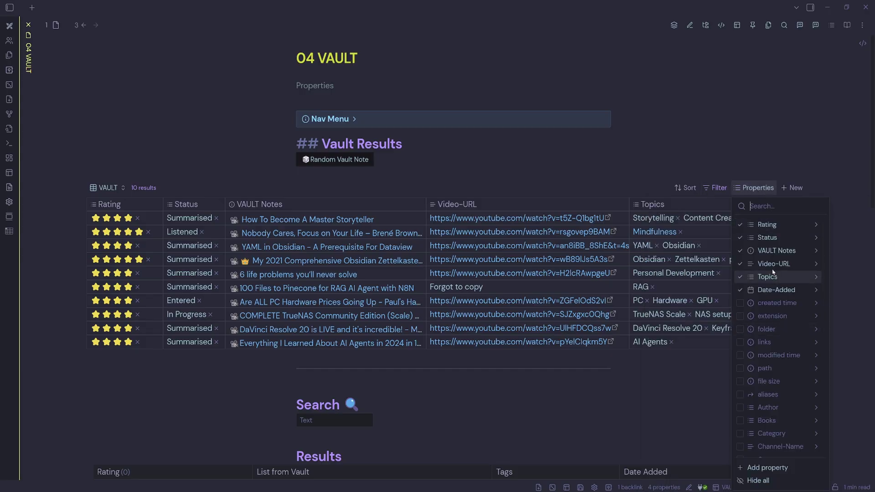
click(740, 277)
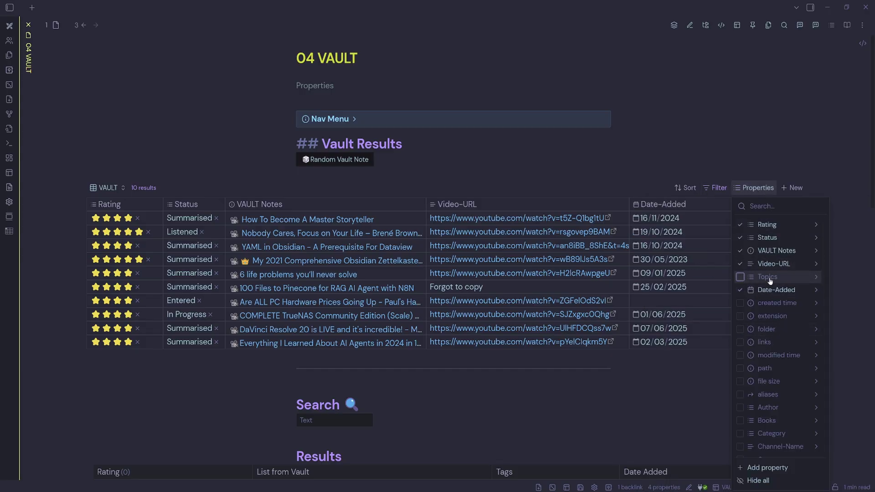
click(740, 278)
click(749, 189)
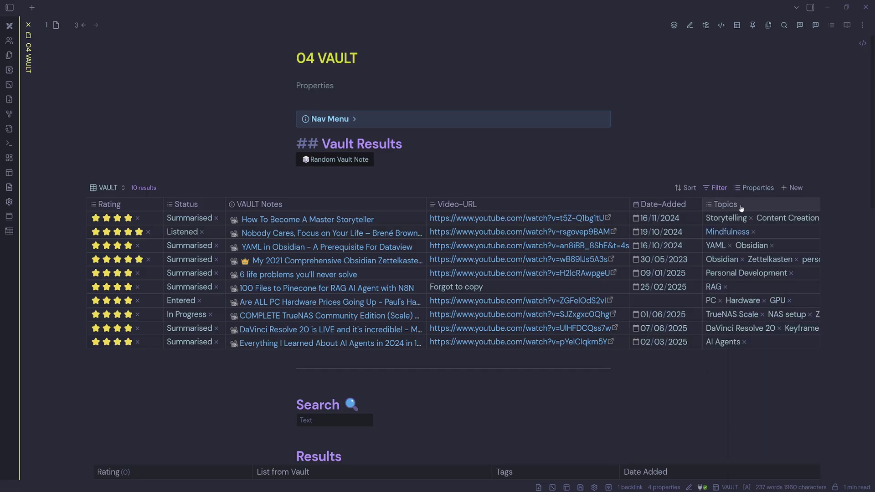
drag(729, 204, 656, 206)
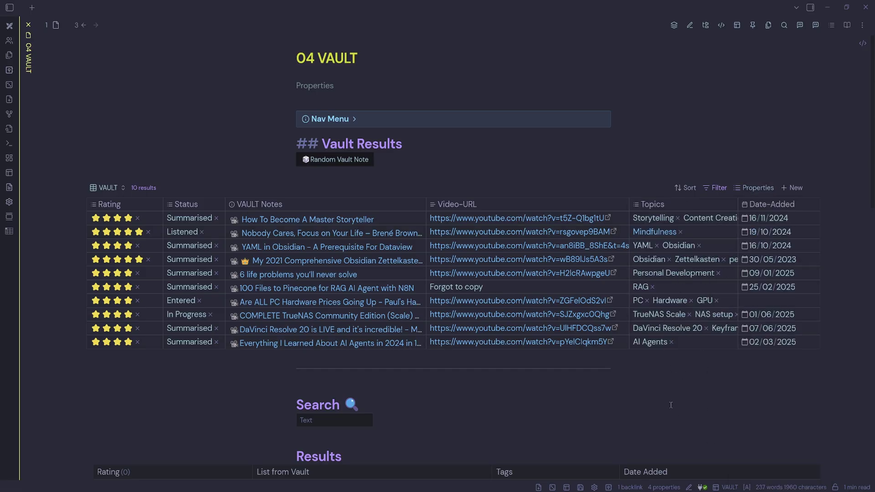
Remove the result limit from the VAULT base table
click(142, 188)
click(168, 235)
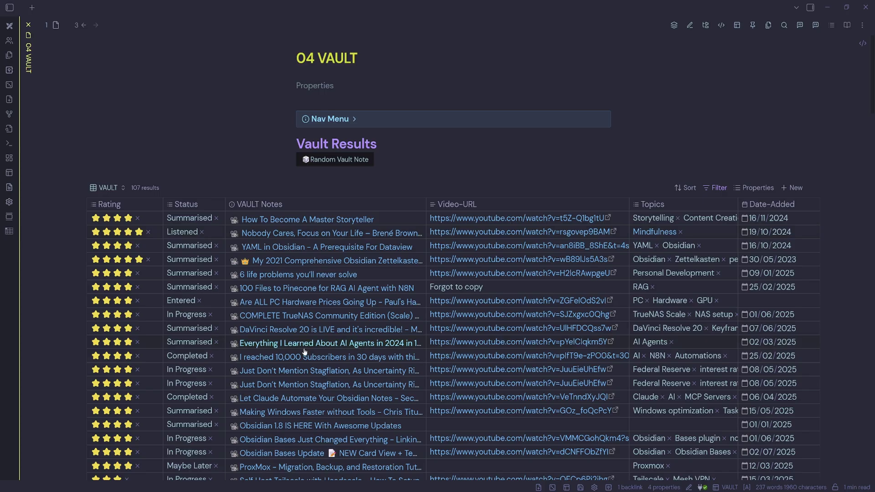
Show the file explorer beside the note and switch the base table to the YouTube view
click(9, 8)
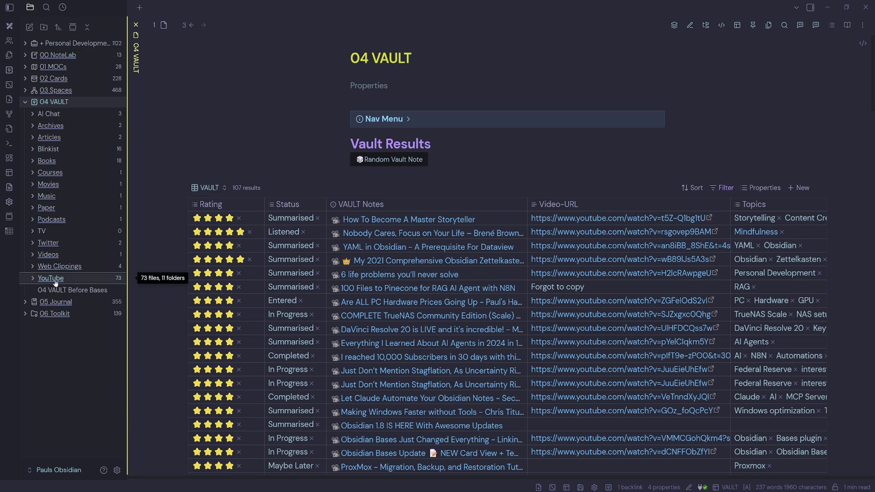
click(209, 188)
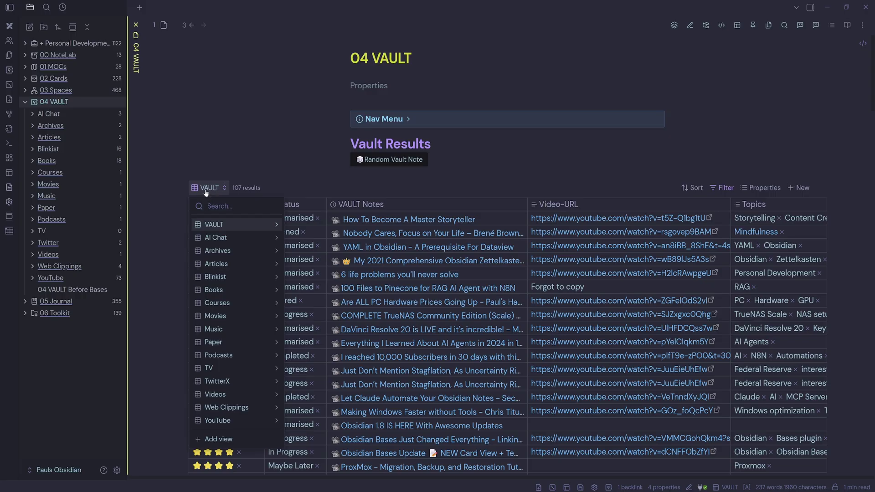
click(218, 420)
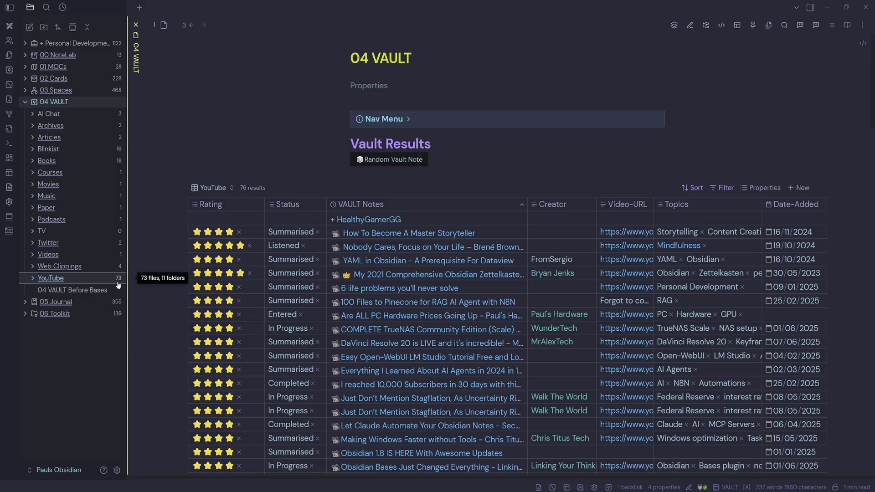
Examine the tag and folder conditions in the YouTube view's filter
click(723, 188)
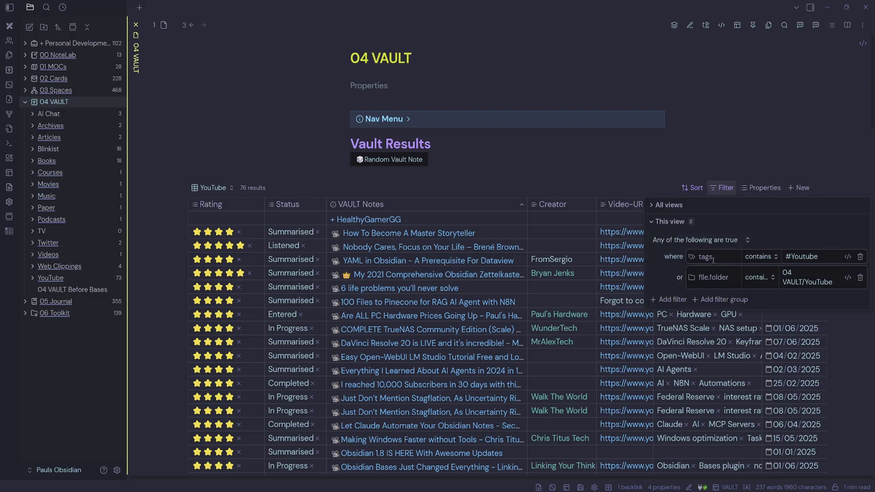
click(813, 258)
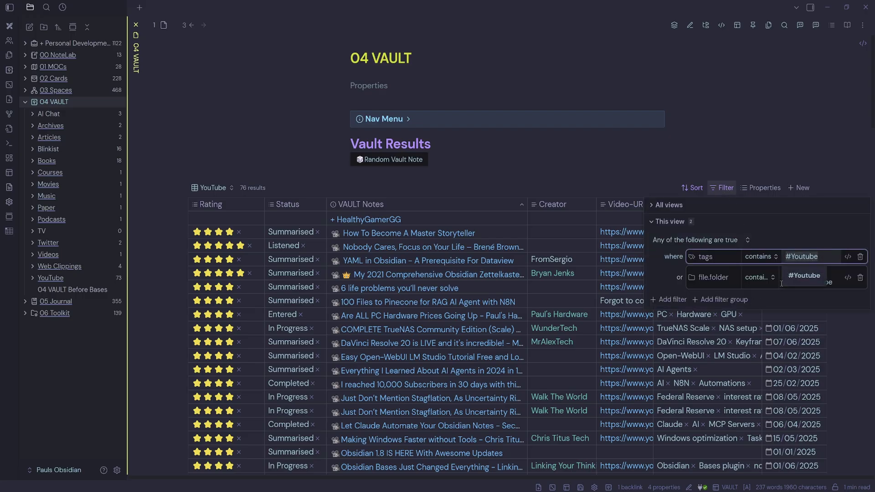
key(Escape)
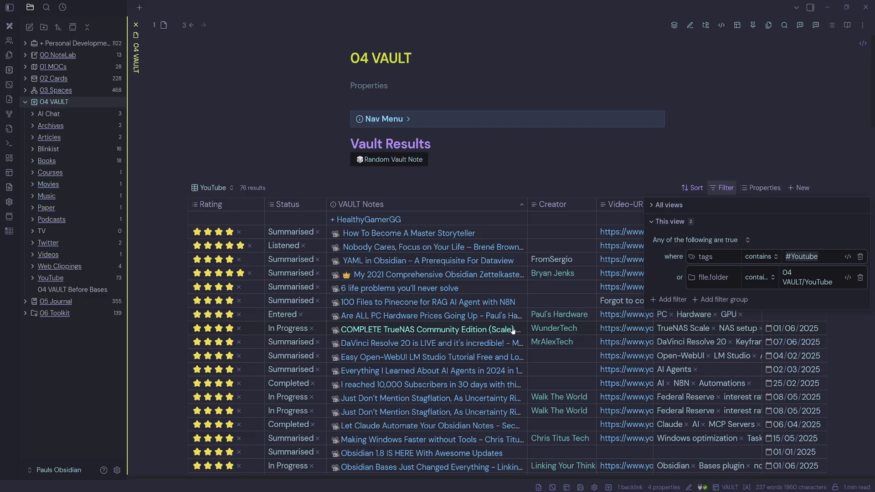
key(Escape)
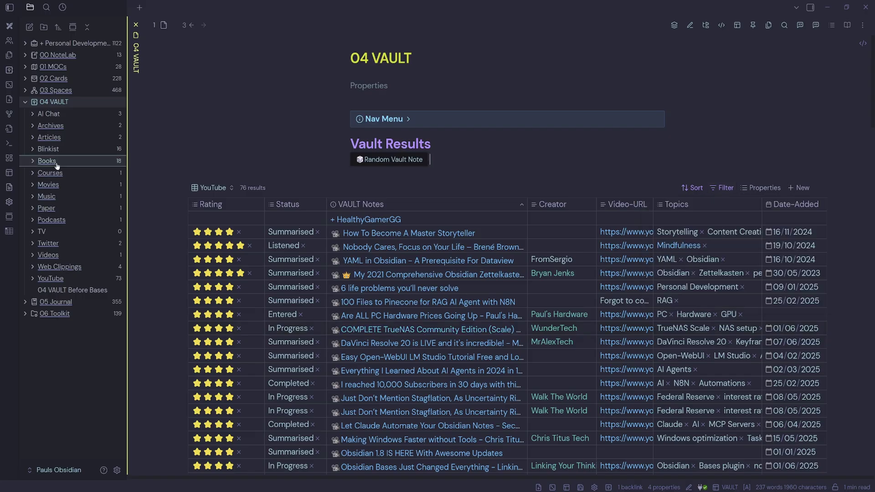
Switch the base table to the Books view and examine its tag and file path filter conditions
click(227, 189)
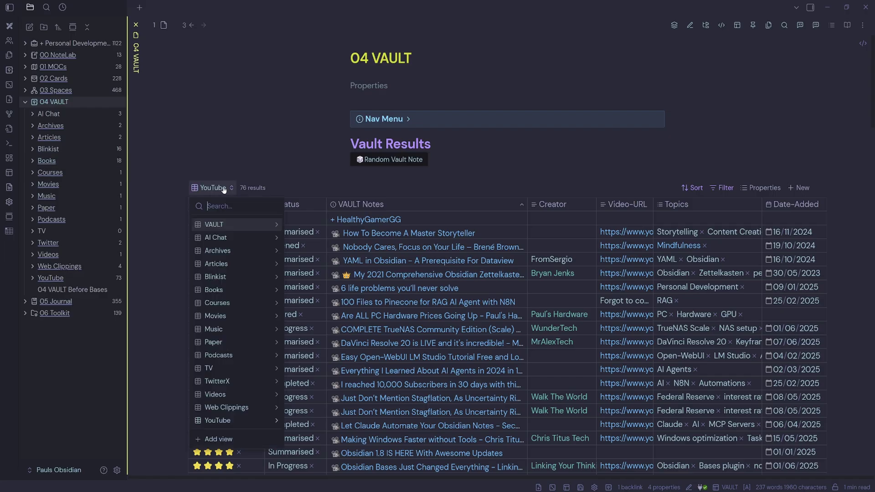
click(227, 292)
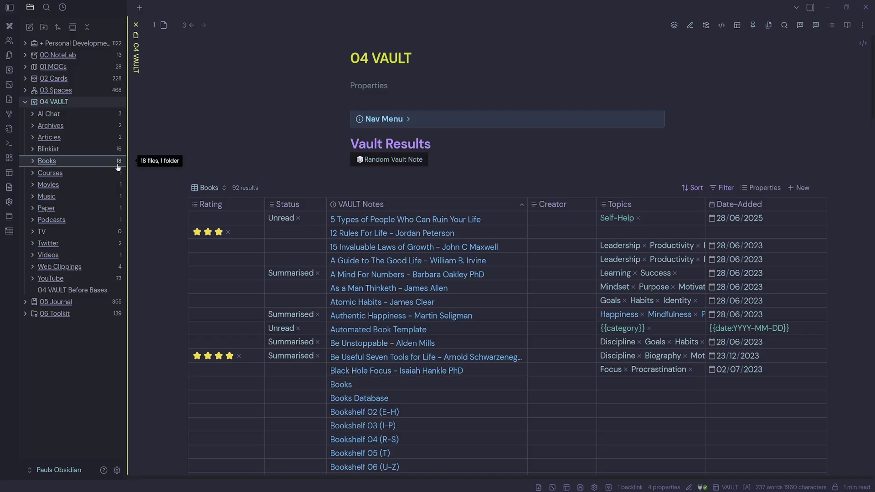
click(722, 188)
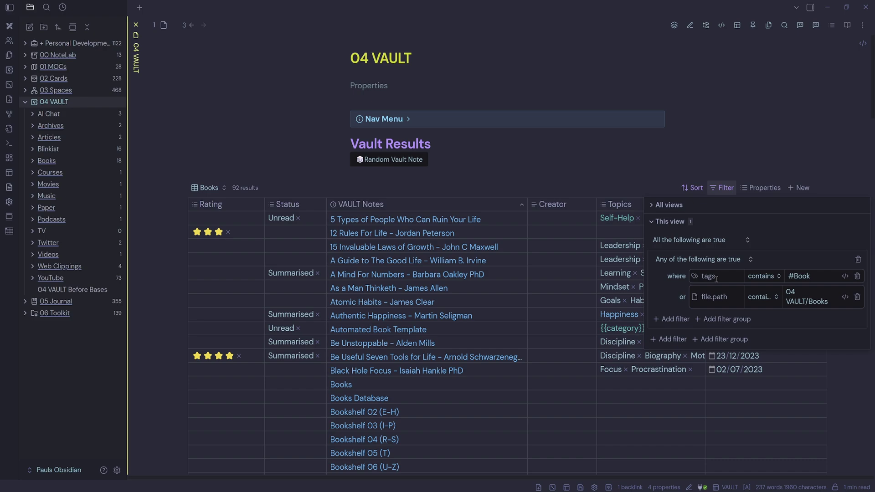
click(786, 276)
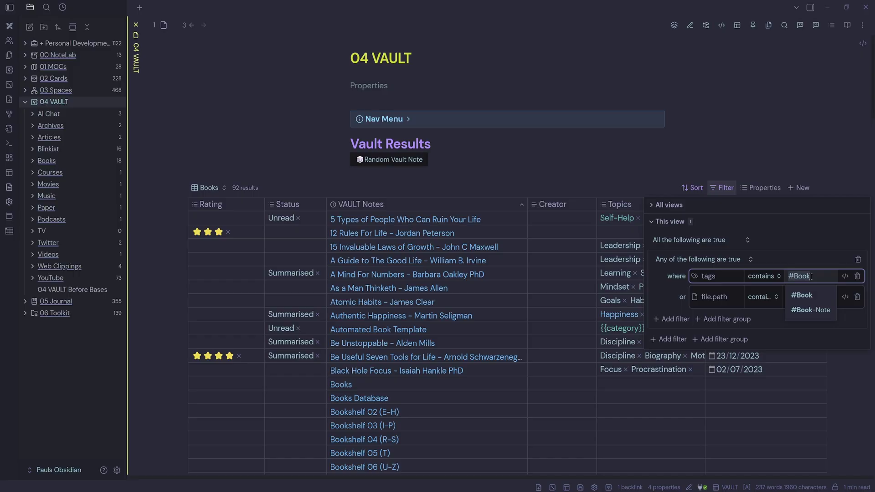
click(807, 296)
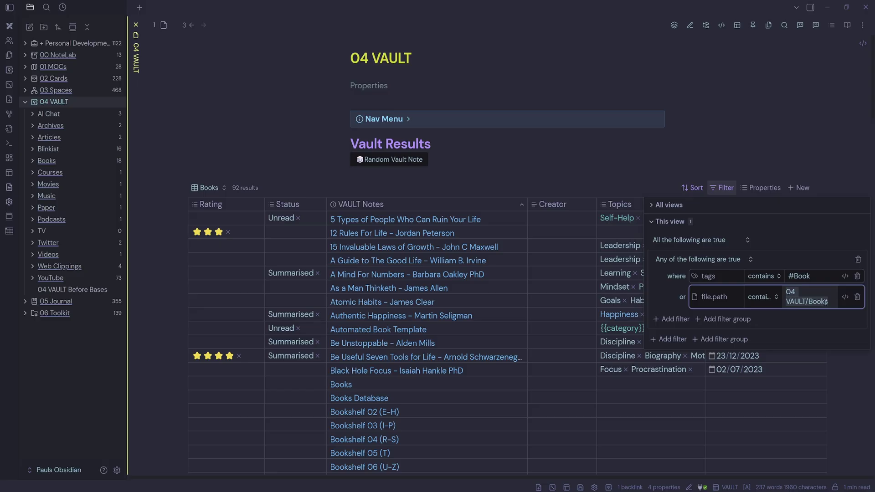
key(Escape)
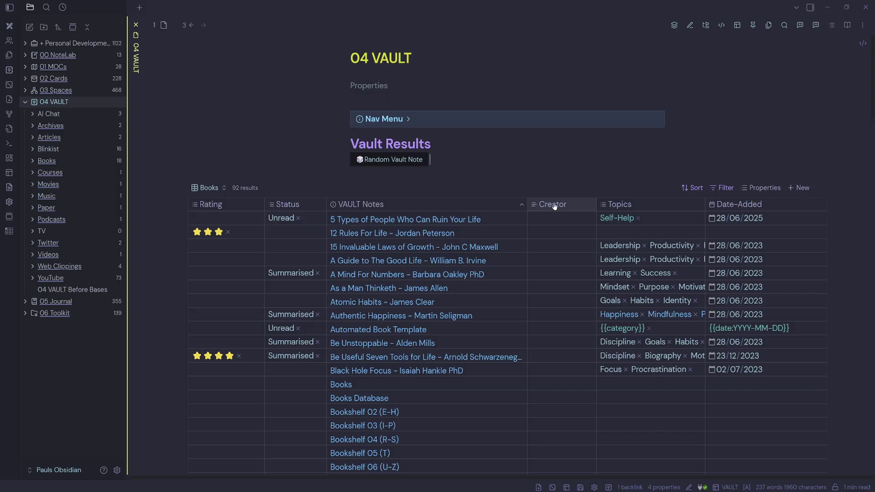
Replace the Creator column of the Books view with the Author property, placed directly after VAULT Notes
click(762, 188)
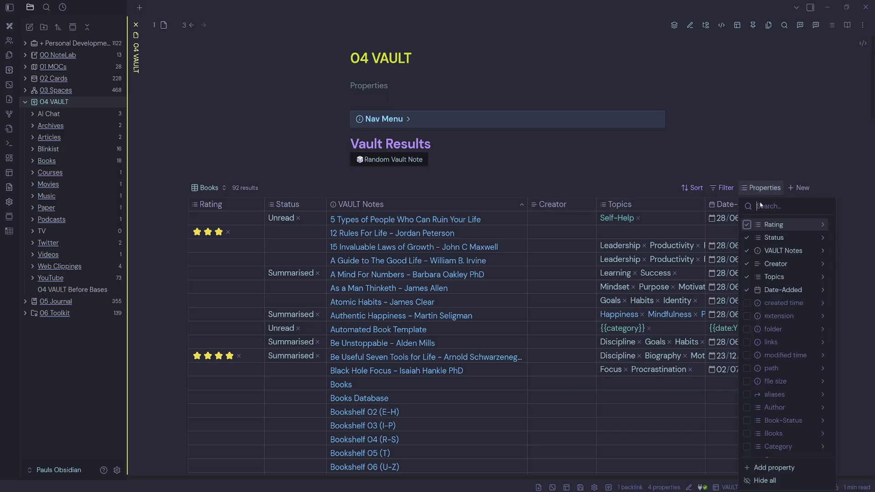
click(757, 264)
click(774, 206)
text(Author)
key(Return)
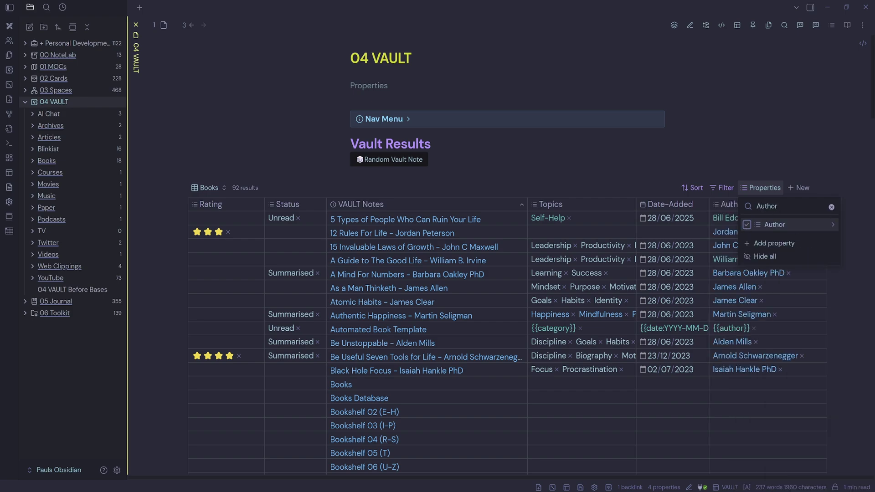
click(625, 155)
drag(725, 205, 531, 205)
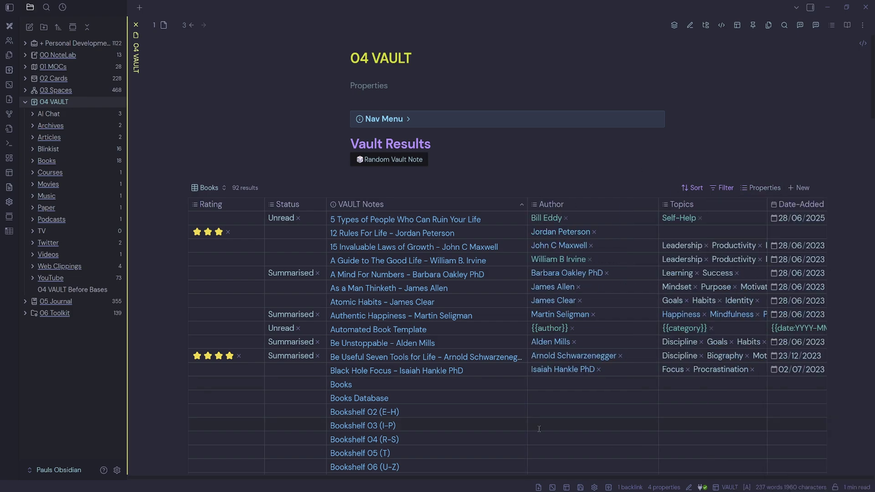
Rename the VAULT Notes column of the Books view to "Book Notes"
click(375, 209)
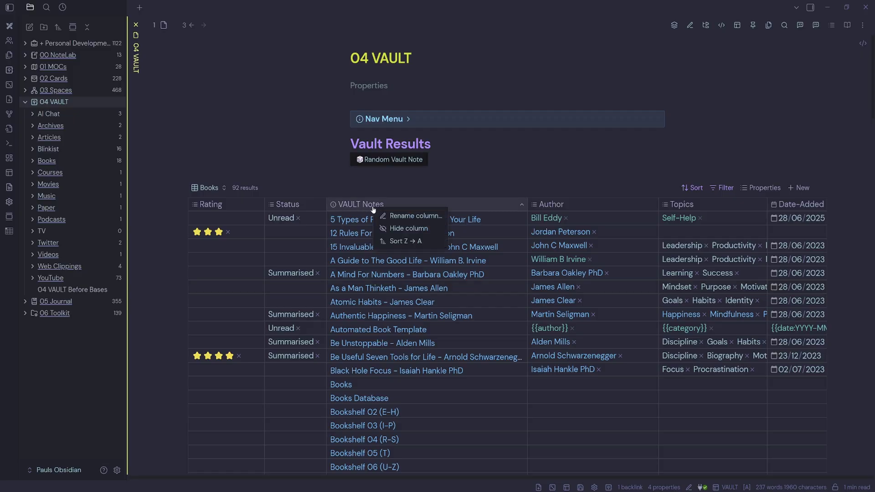
click(399, 220)
text(Book Notes)
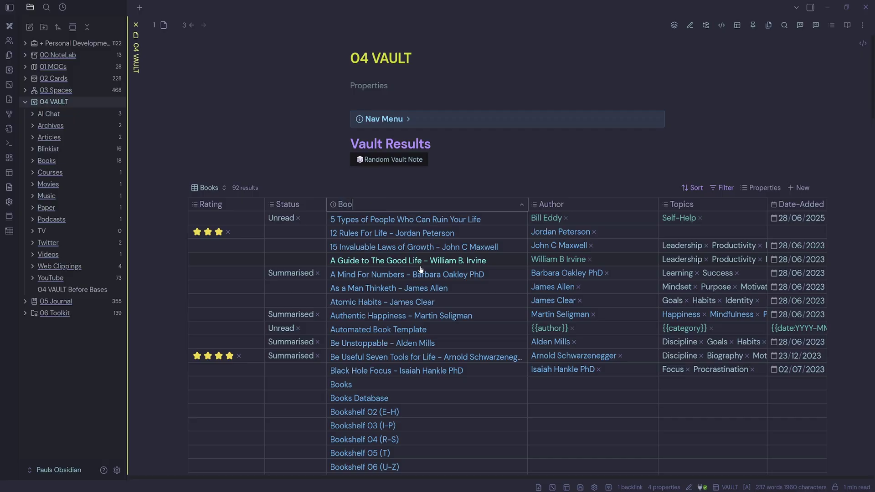
key(Return)
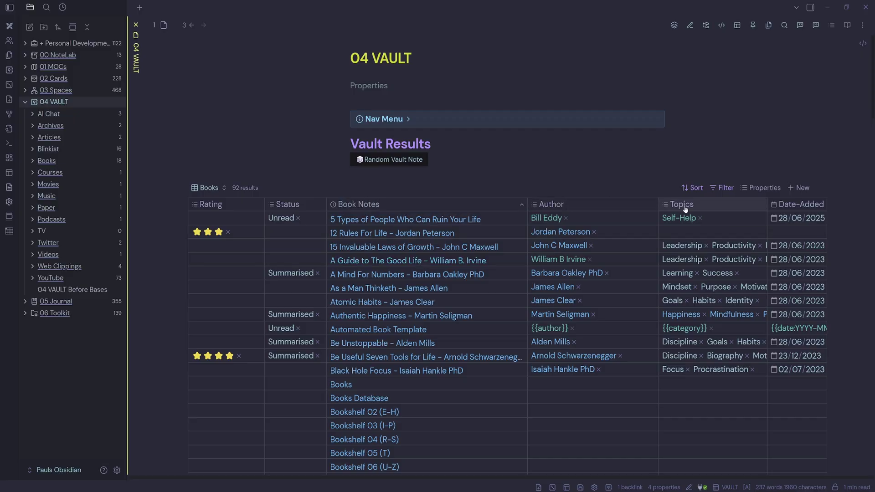
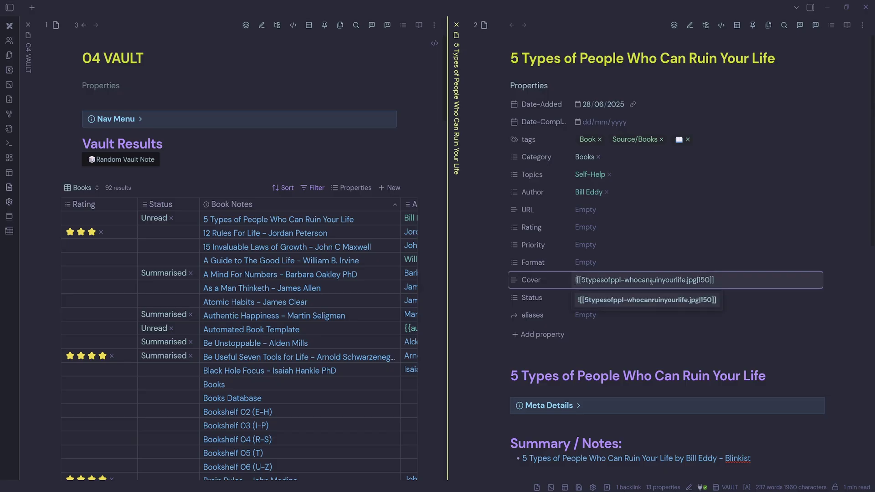
Reduce the Cover property of "5 Types of People Who Can Ruin Your Life" to [[5typesofppl-whocanruinyourlife.jpg]] and close the note
key(BackSpace)
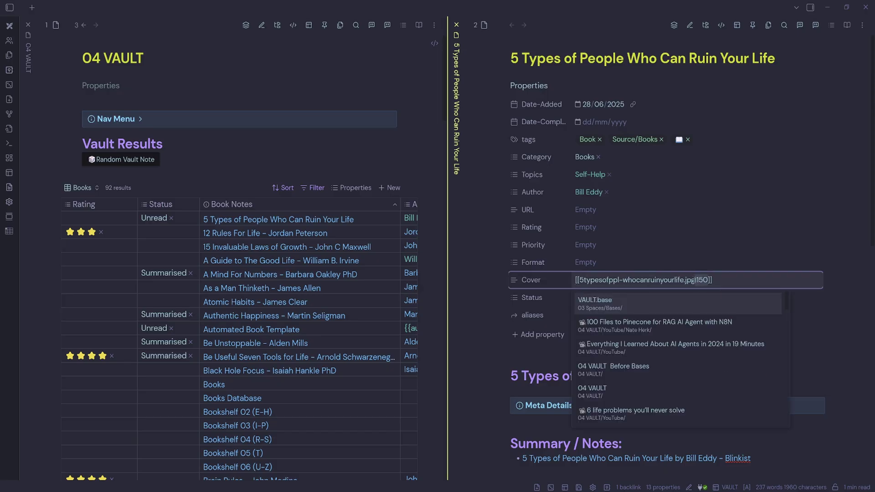
key(Delete)
key(Delete)
key(Delete)
key(Delete)
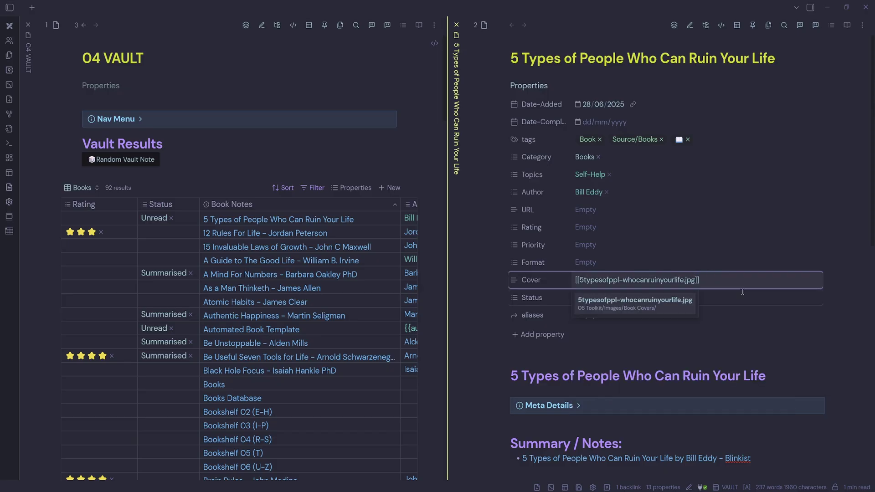
click(828, 279)
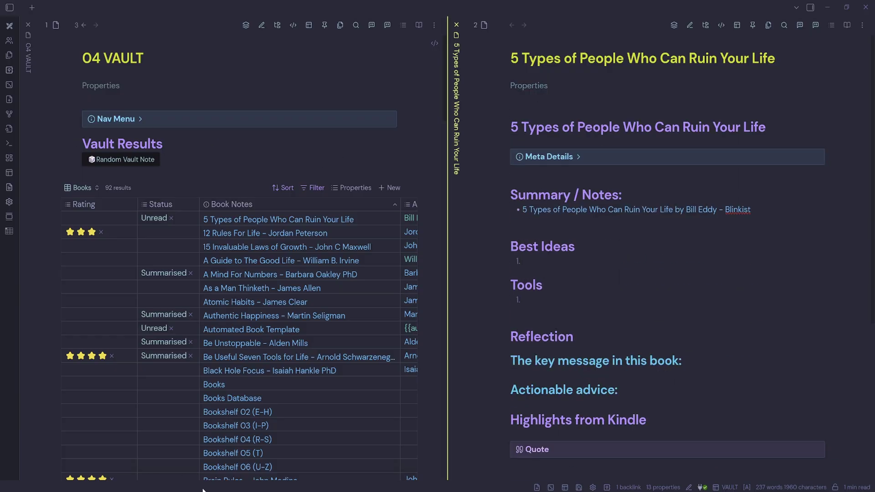
key(ctrl+w)
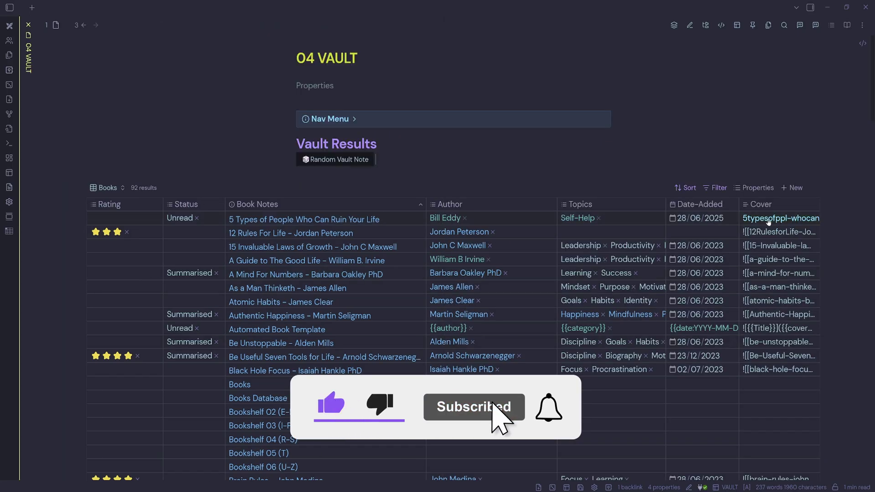
Add a formula property named "Cover" to the Books view, using the Image() function on the note's Cover property
click(753, 192)
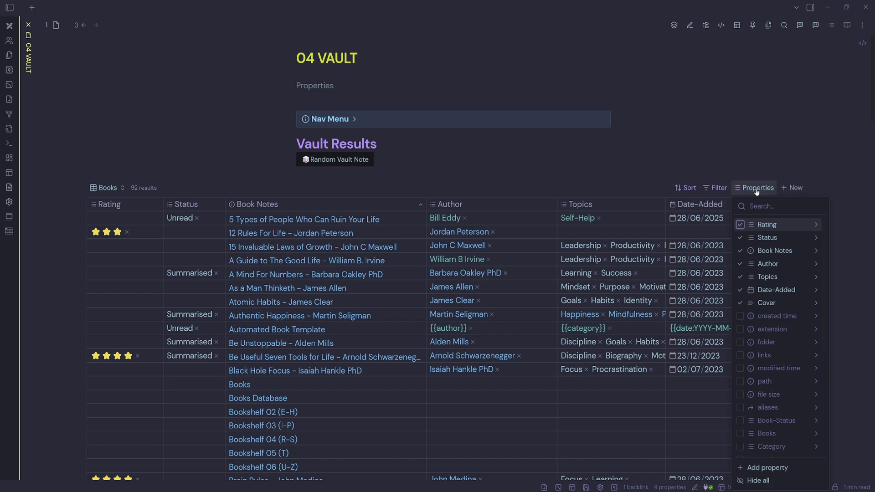
click(790, 469)
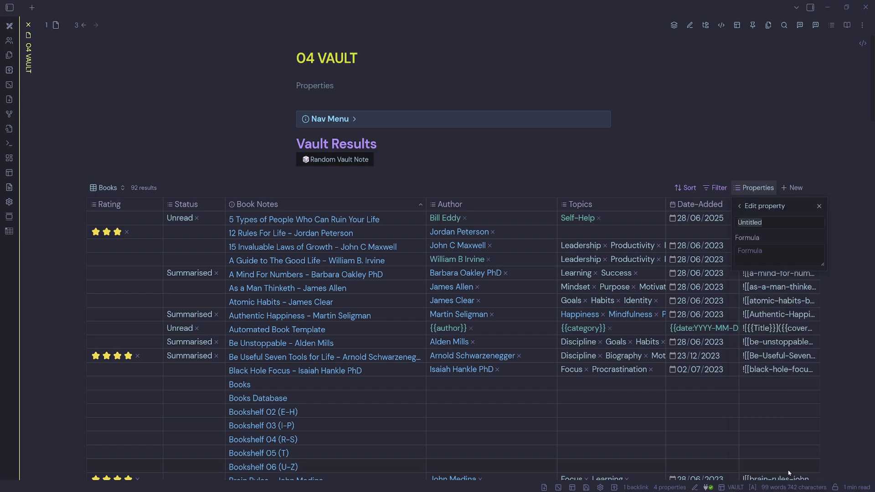
text(Cover)
key(Tab)
text(Image)
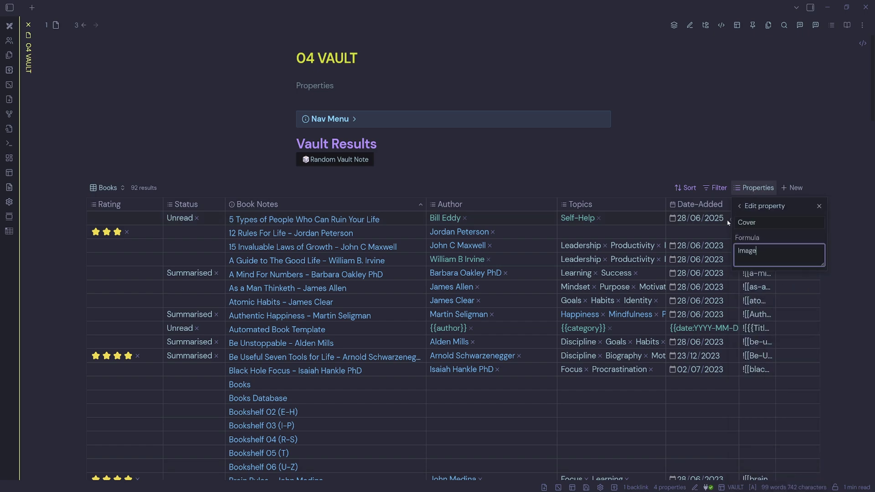
text(()Cover)
key(Escape)
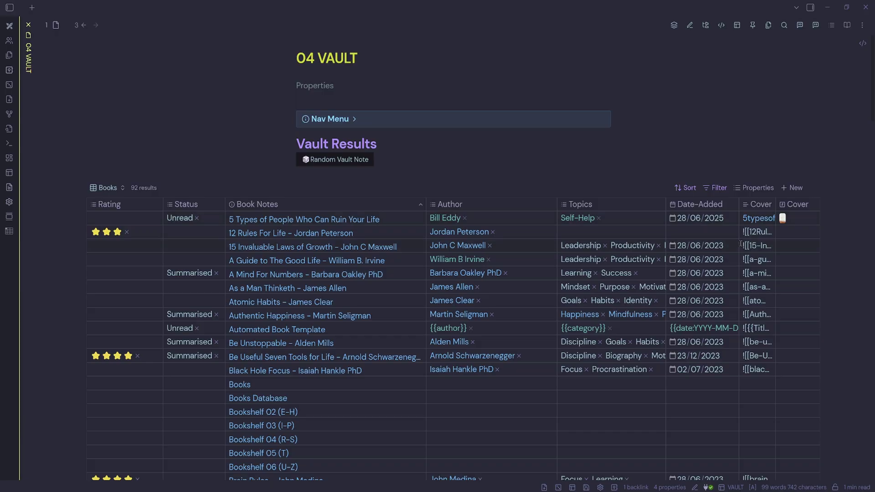
Set the row height of the Books view to Extra tall and move the Cover image column to the front
click(119, 193)
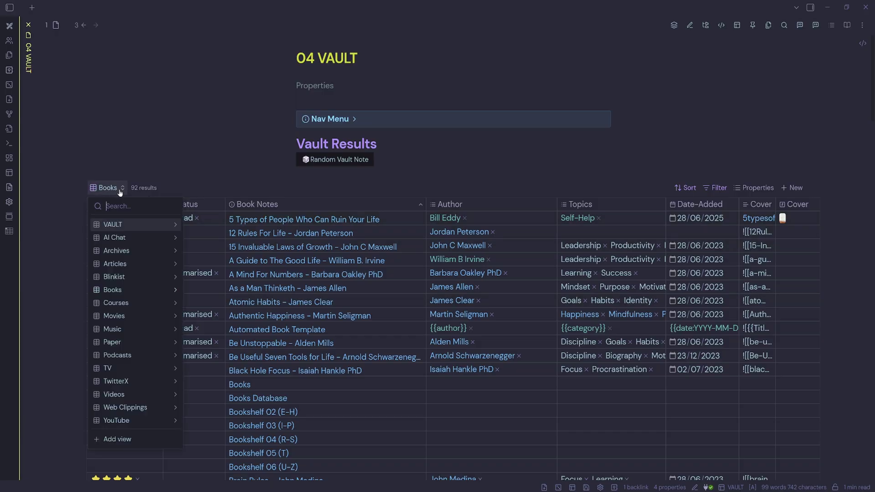
click(176, 291)
click(174, 240)
click(123, 281)
click(122, 329)
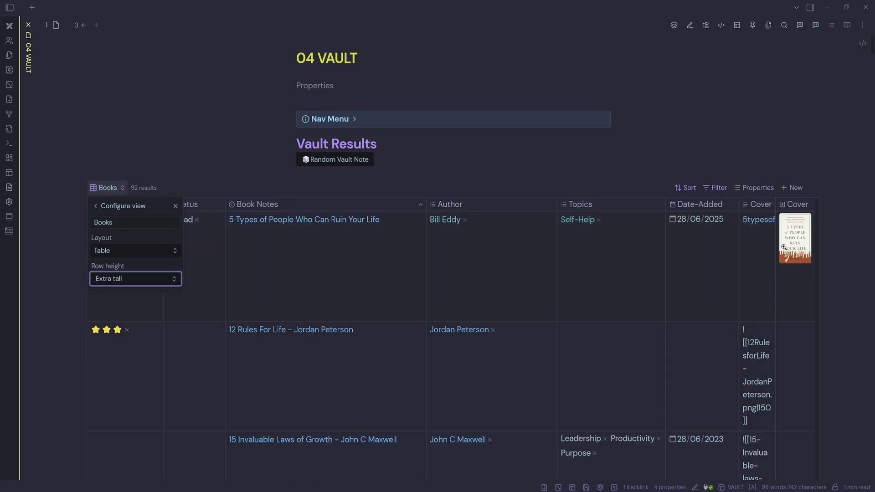
key(Escape)
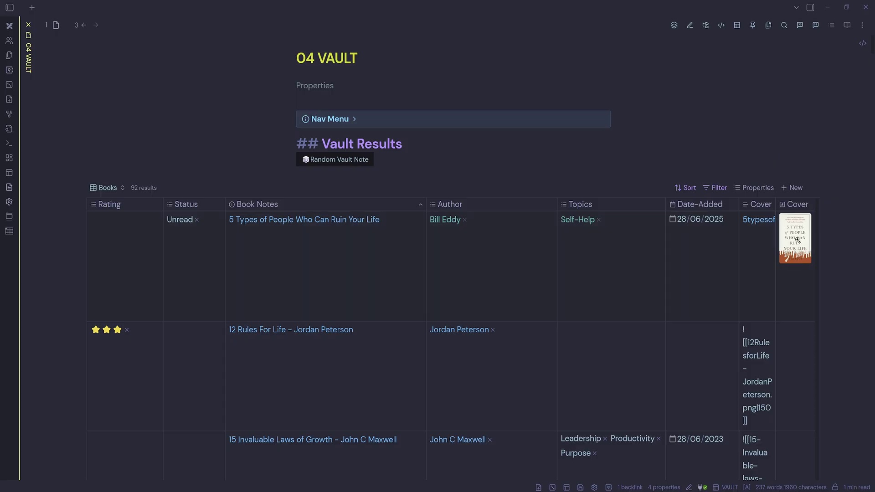
drag(799, 214, 91, 216)
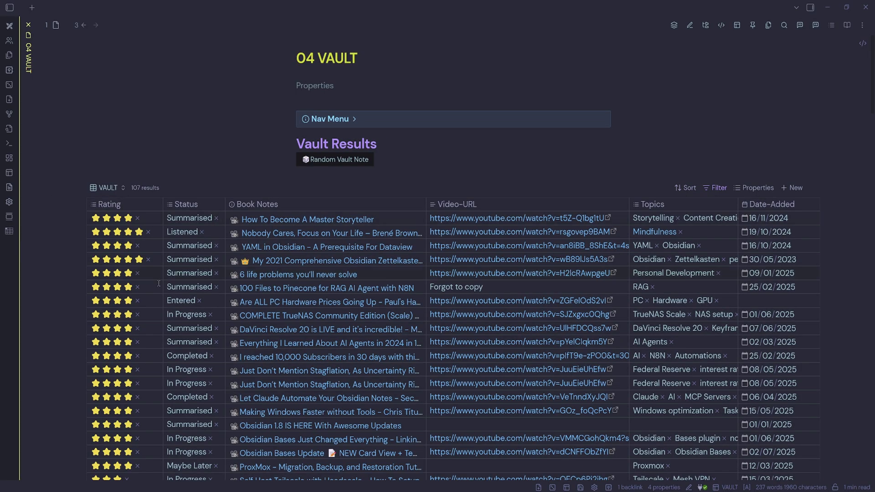
Review the VAULT results, the Search section and the Dataview tables of the 04 VAULT note
scroll(172, 233, down, 2)
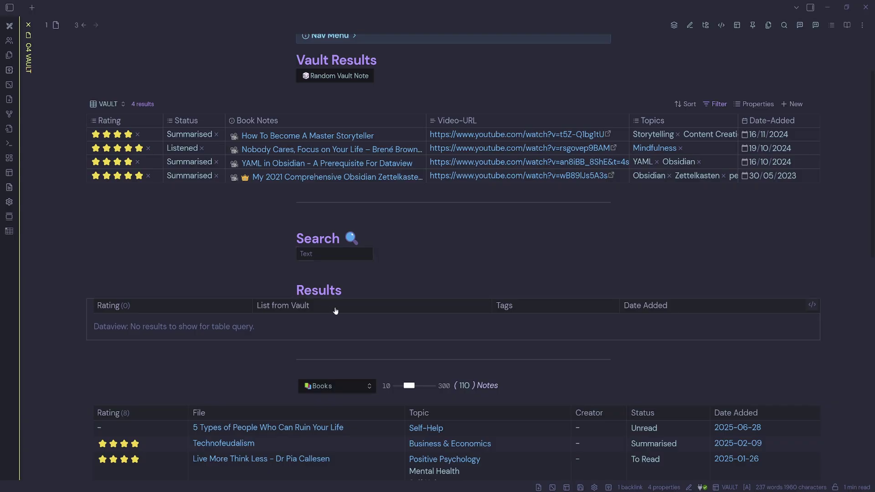
scroll(335, 311, down, 4)
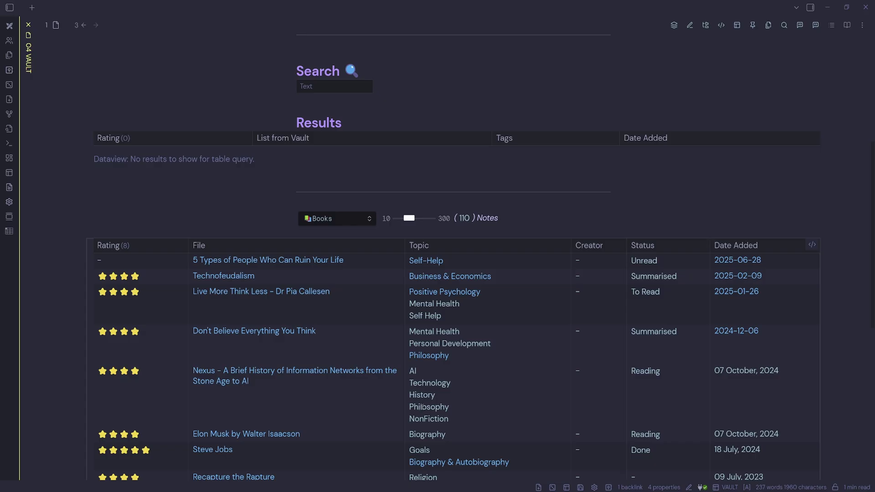
scroll(423, 406, up, 6)
click(333, 339)
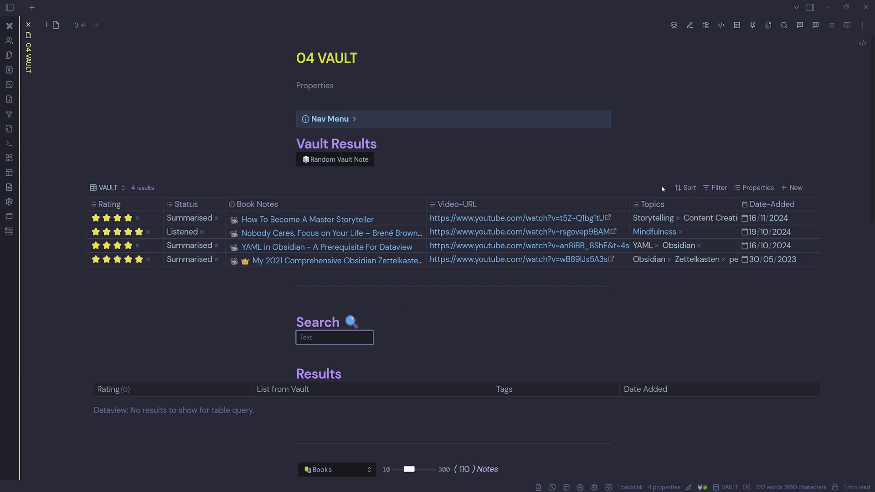
click(466, 269)
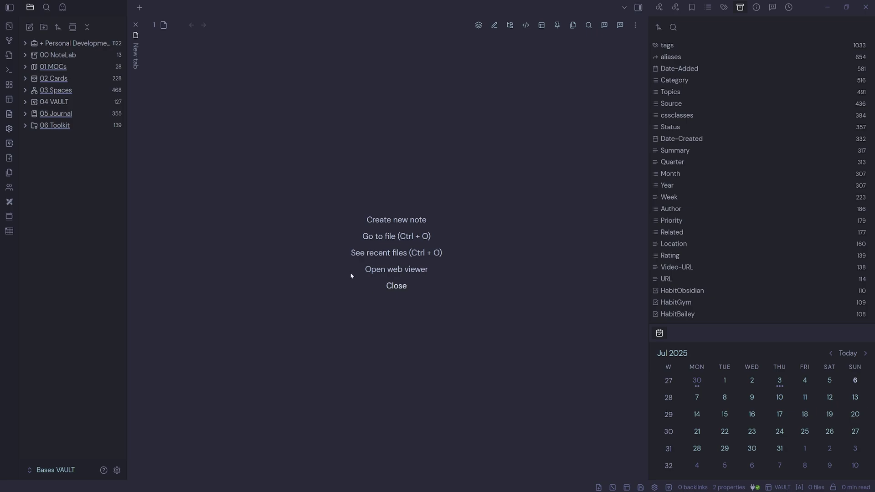
Look up the Folder notes plugin among the installed community plugins, then close the settings
mouse_move(63, 109)
click(118, 471)
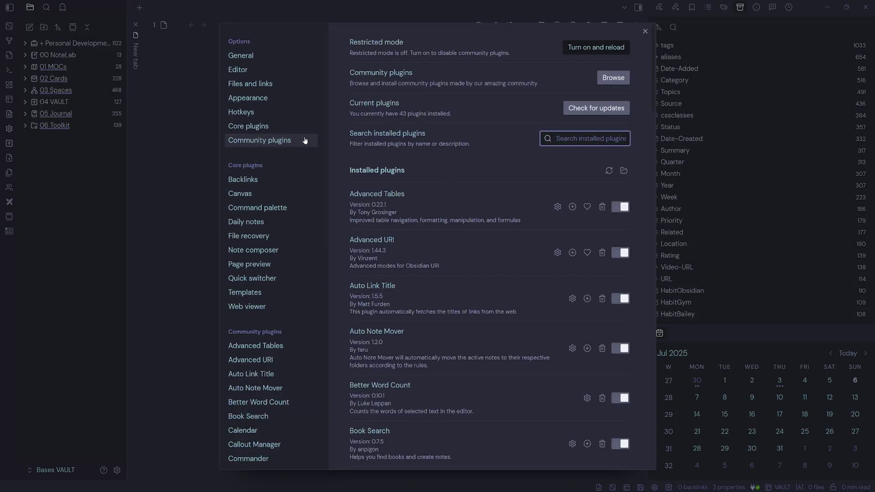
scroll(454, 324, down, 14)
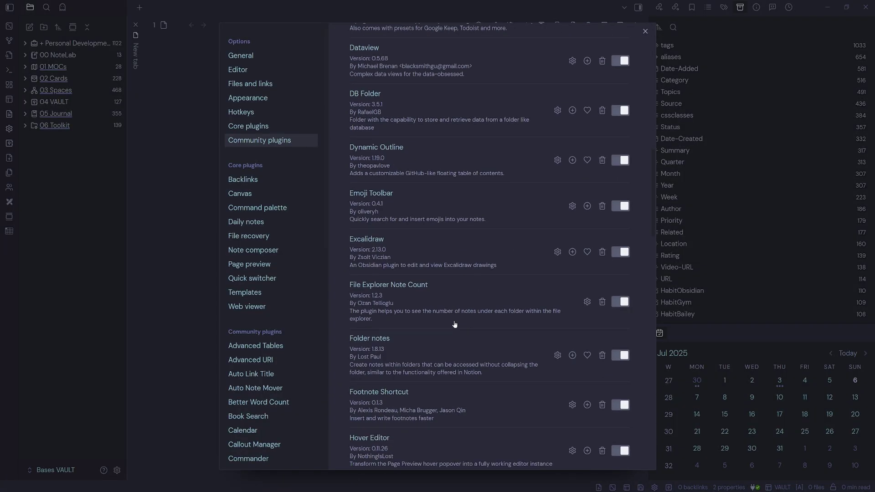
scroll(454, 325, down, 2)
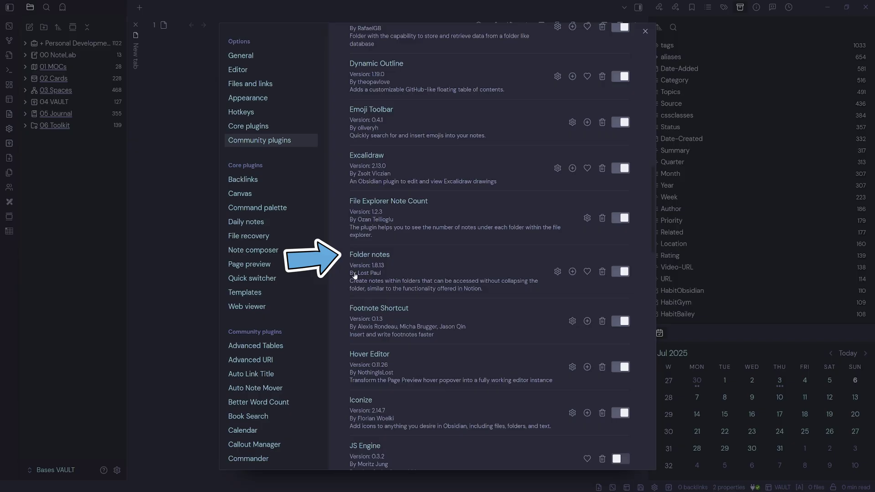
click(645, 31)
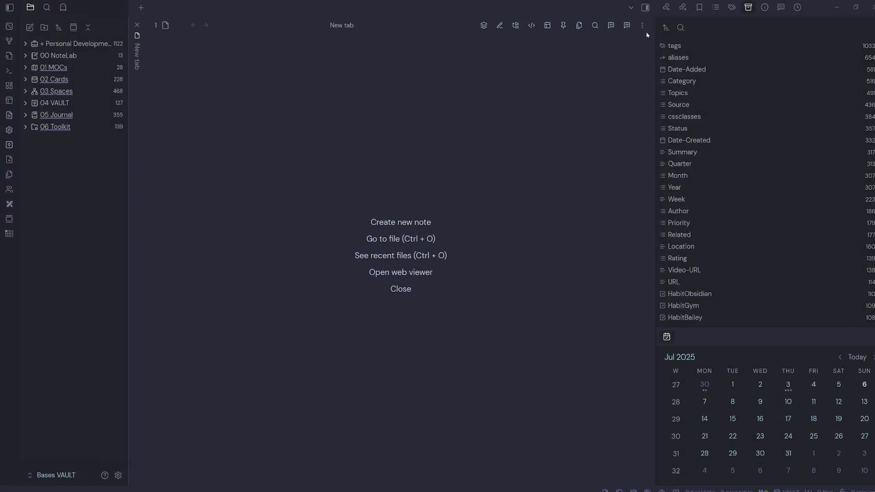
Create a markdown folder note for the 04 VAULT folder
right_click(62, 105)
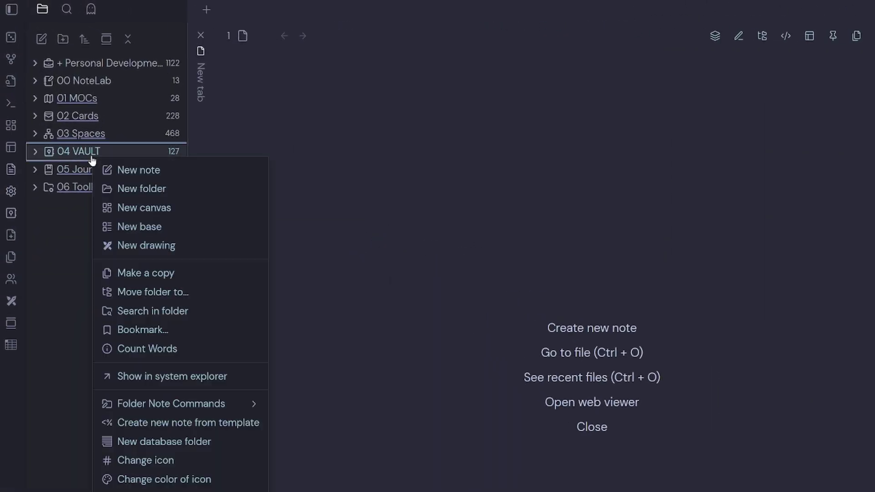
mouse_move(173, 406)
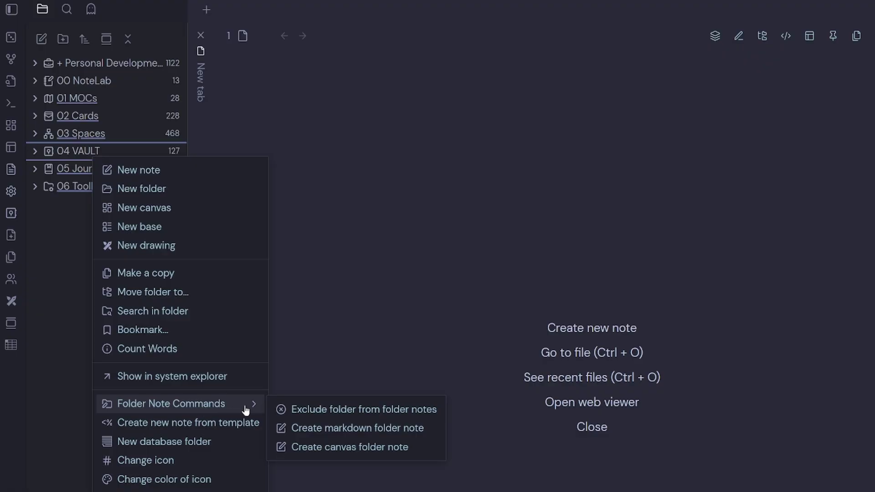
click(347, 431)
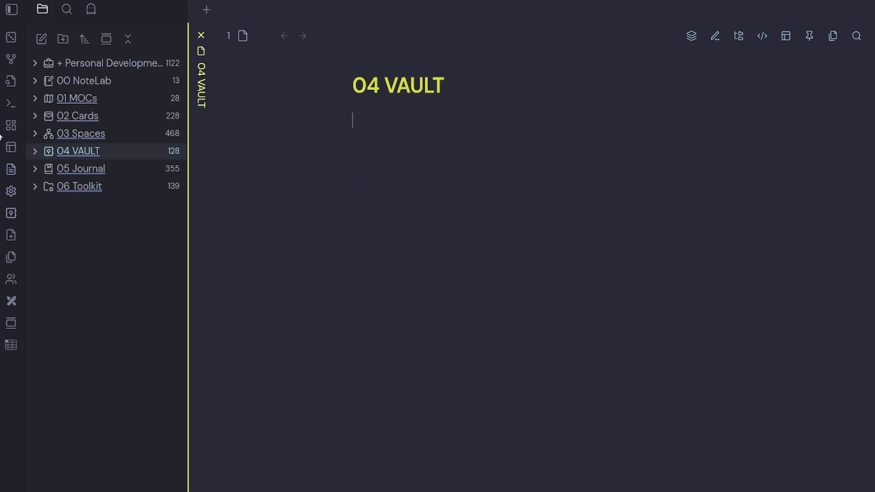
Search the available commands for "bases"
mouse_move(92, 156)
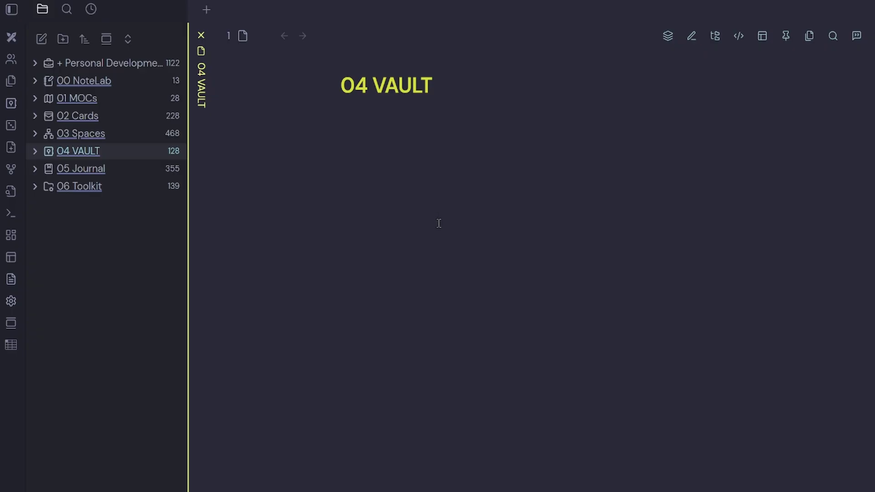
key(ctrl+p)
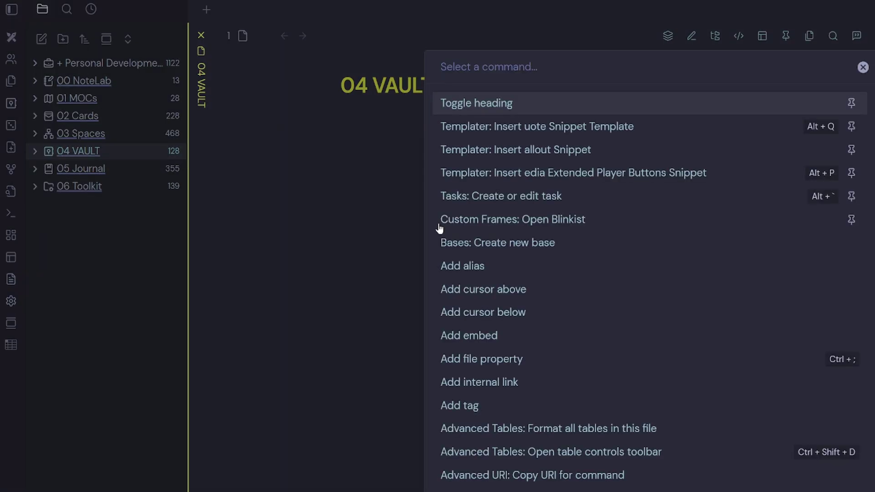
text(bases)
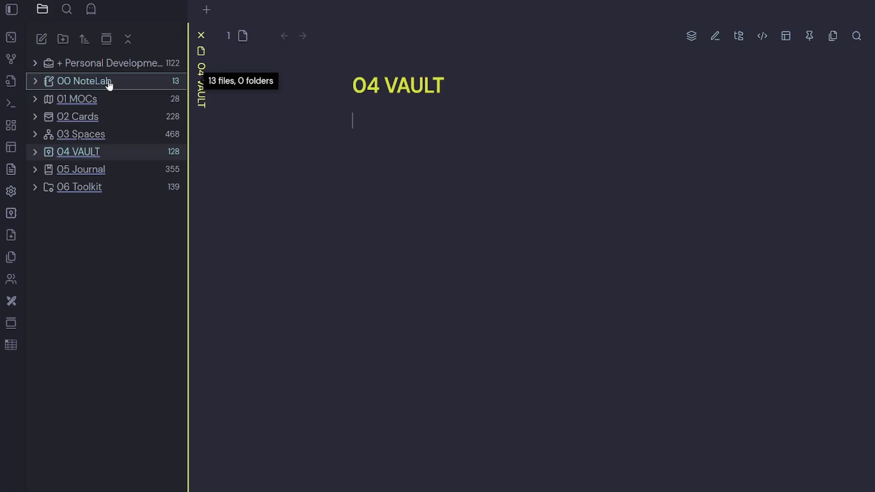
Create a new base from the Bases folder note, store it in 03 Spaces/Bases and name it VAULT
click(35, 138)
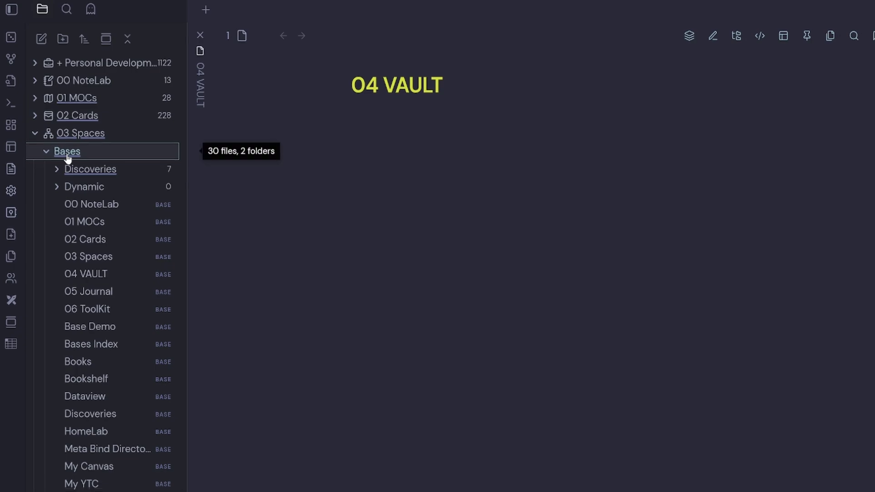
click(67, 155)
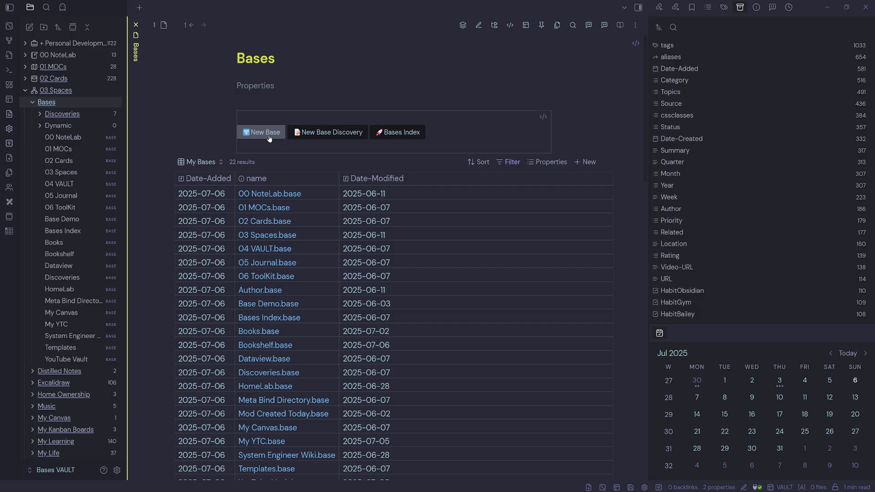
click(269, 137)
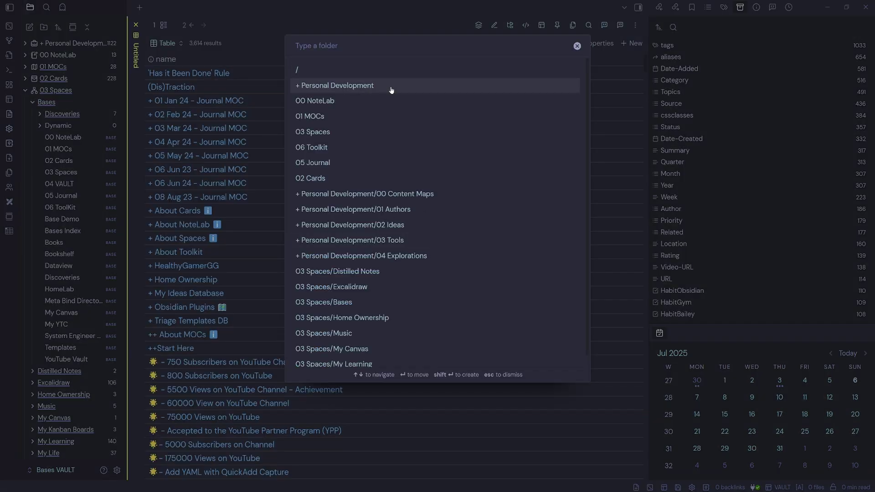
text(bas)
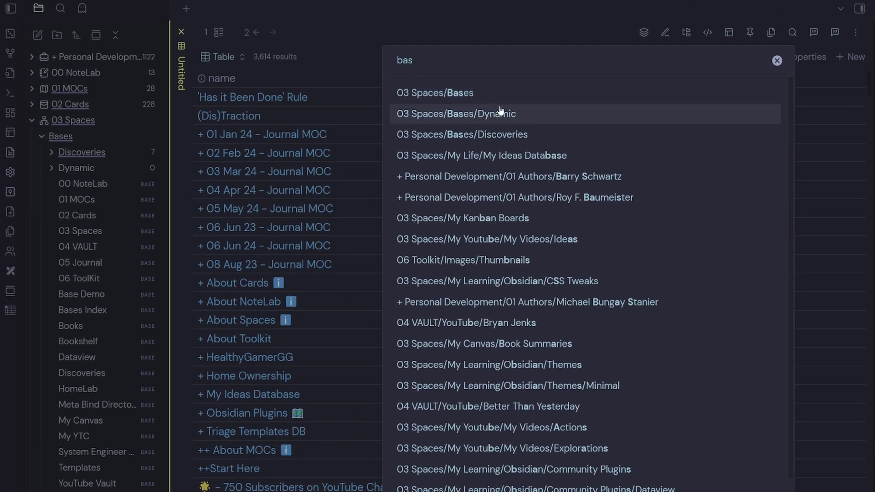
click(500, 93)
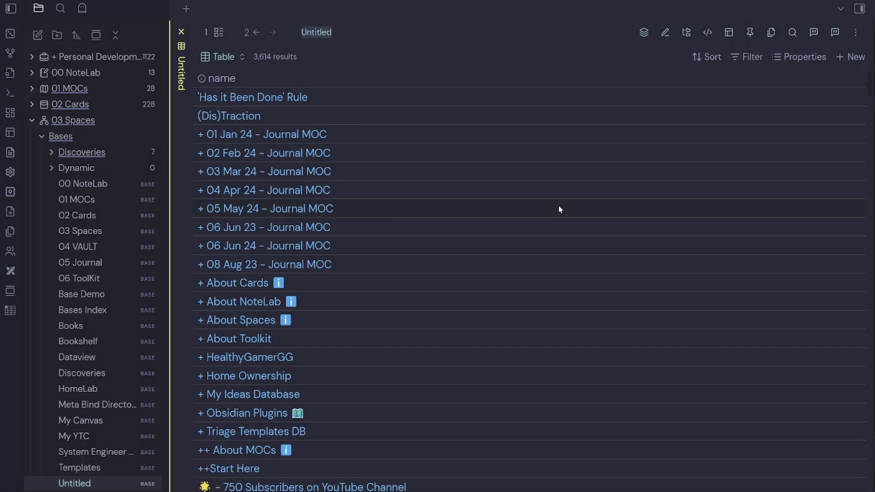
text(VAULT)
key(Return)
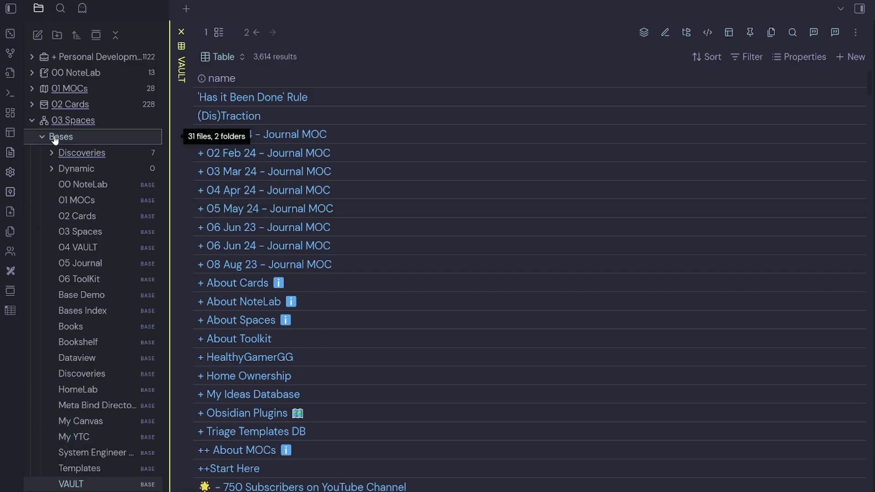
Rename the default Table view of the VAULT base to "VAULT"
click(232, 64)
click(319, 103)
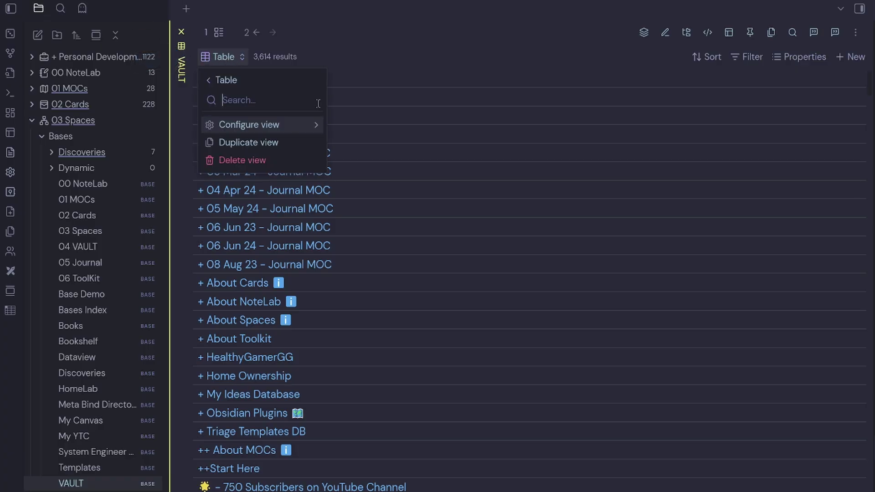
click(318, 131)
text(VAULT)
key(Return)
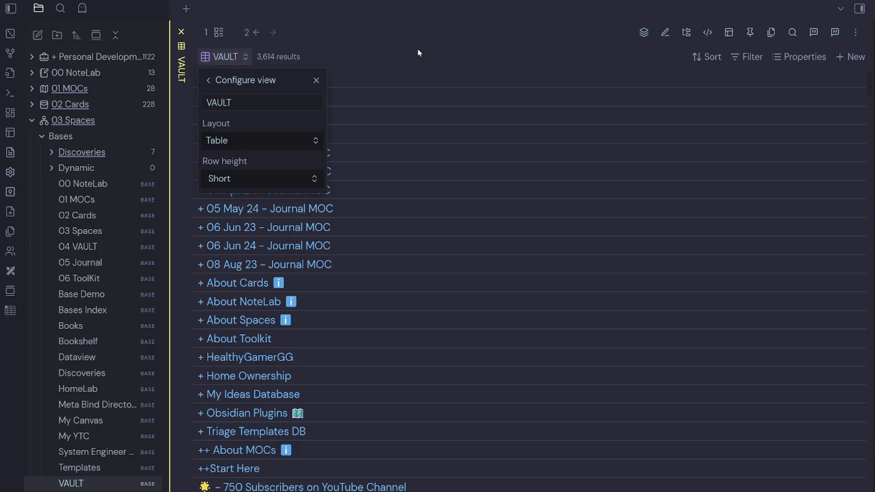
click(402, 56)
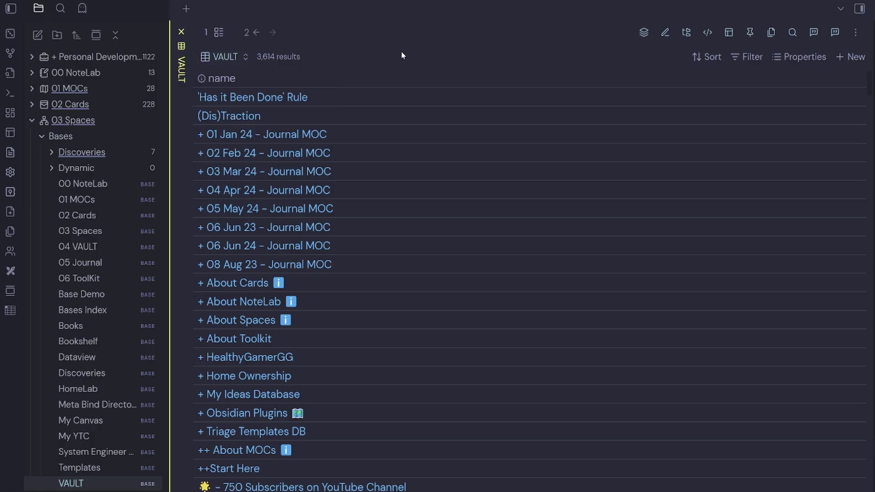
Filter this view to notes whose file.folder contains "04 VAULT", and expand the 04 VAULT folder in the file tree
click(748, 59)
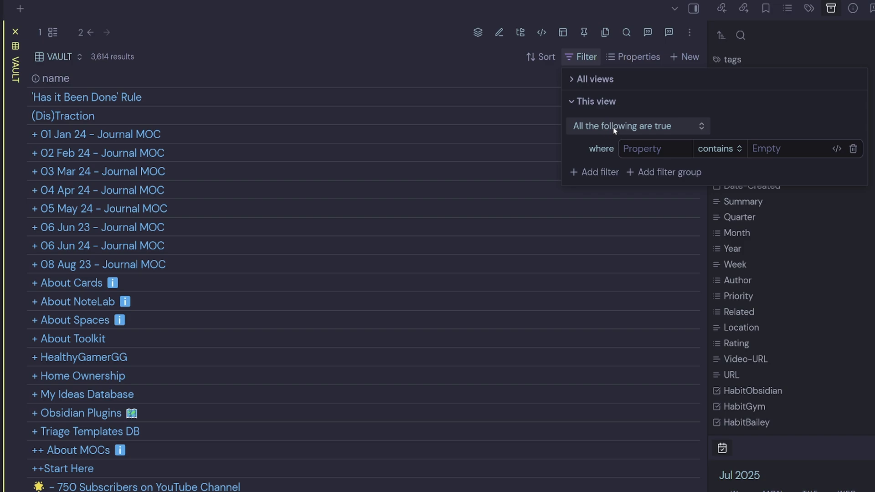
click(640, 148)
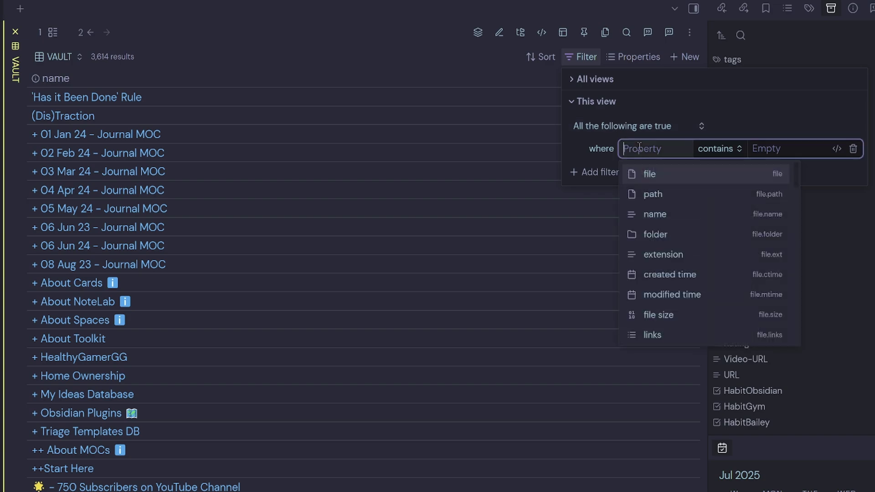
click(655, 234)
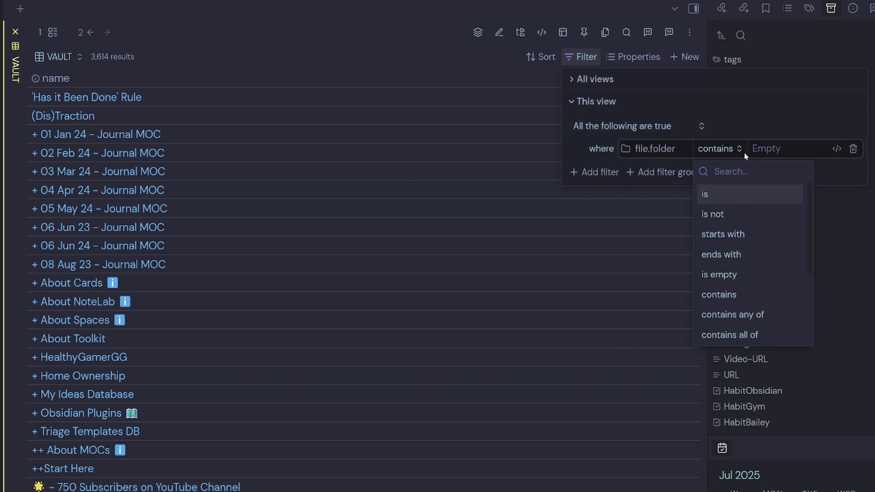
click(765, 150)
text(04-VAULT)
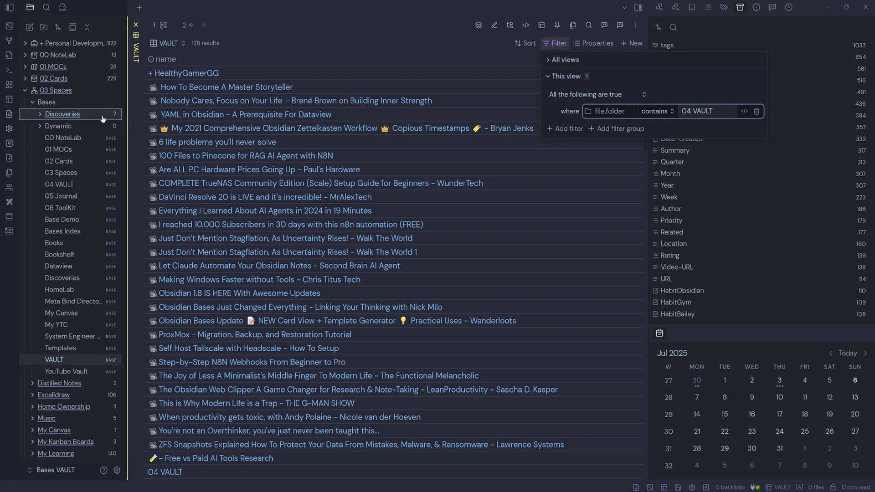
click(26, 90)
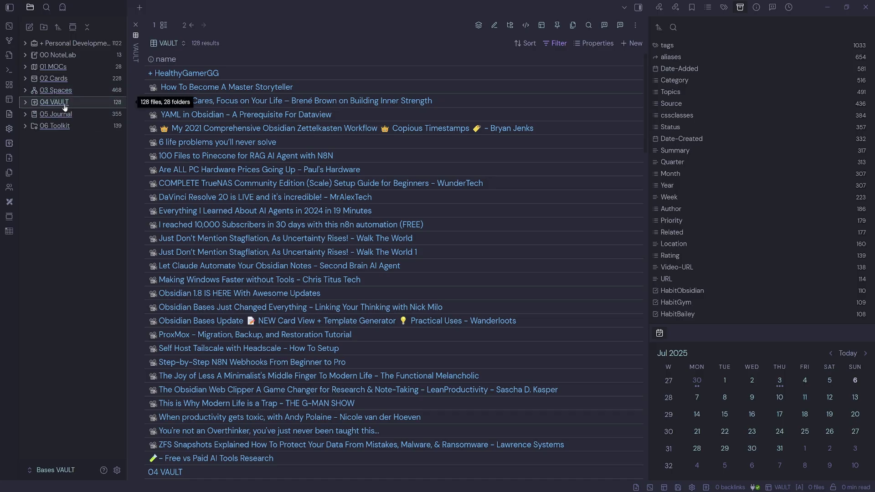
click(61, 102)
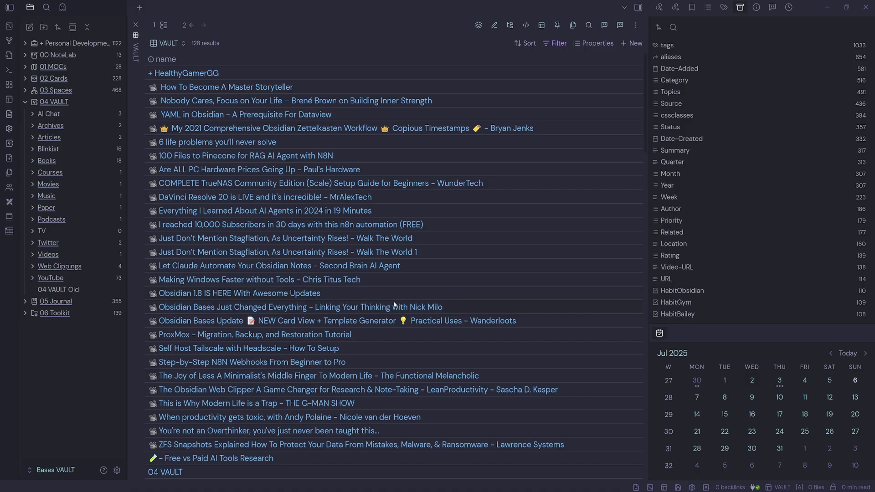
Show the Rating, Status, Video-URL, Topics and Date-Added properties as columns in the VAULT view
click(596, 45)
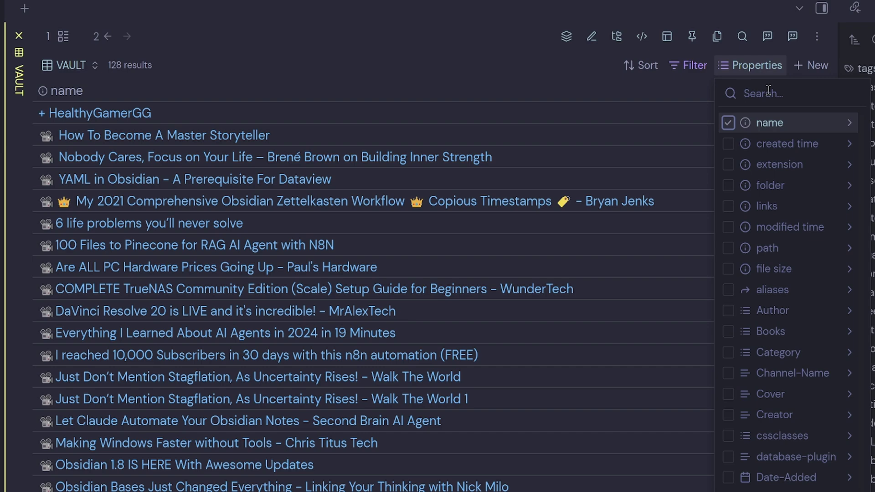
text(Rating)
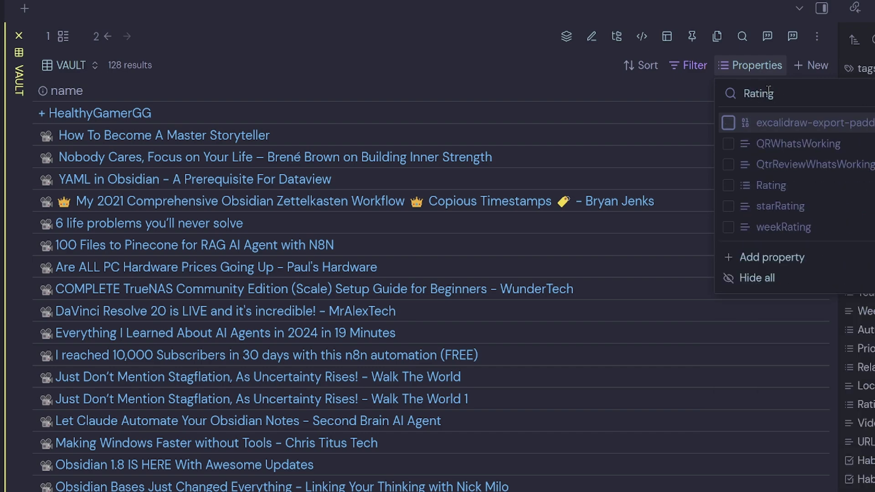
click(728, 185)
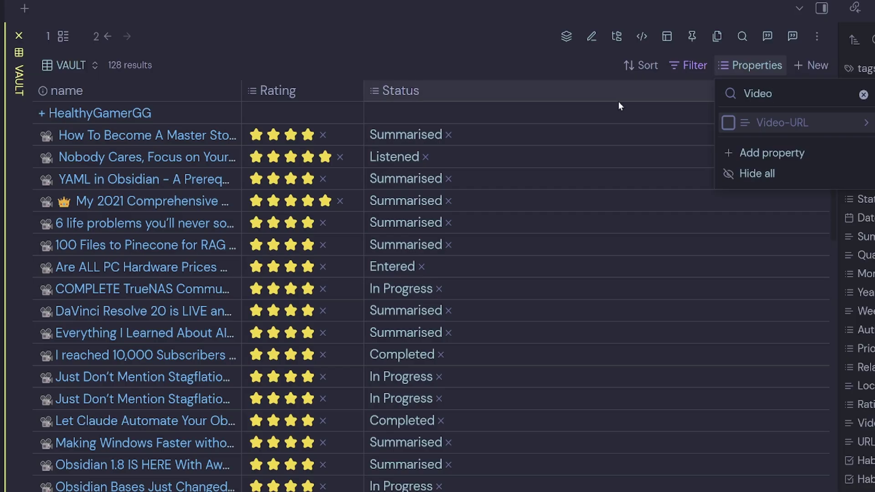
click(729, 123)
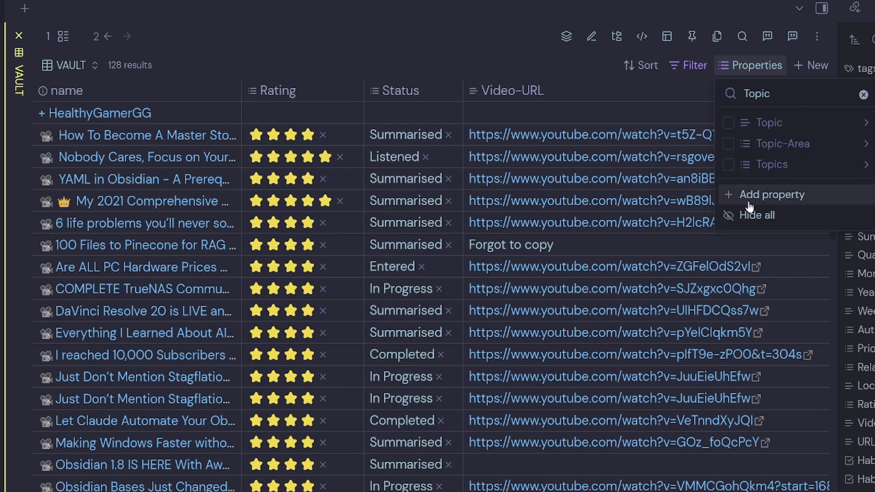
click(728, 164)
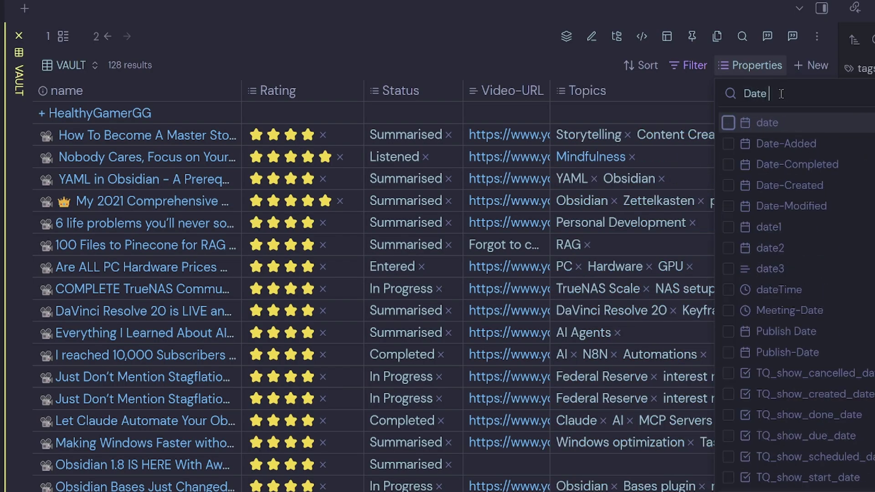
text(a)
click(728, 122)
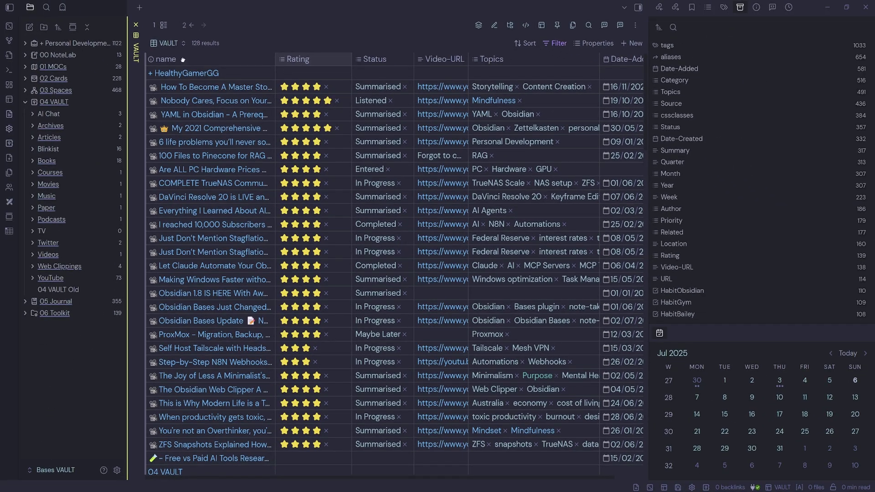
Move the name column between Status and Video-URL, and widen the name, Video-URL and Topics columns
drag(183, 59, 433, 62)
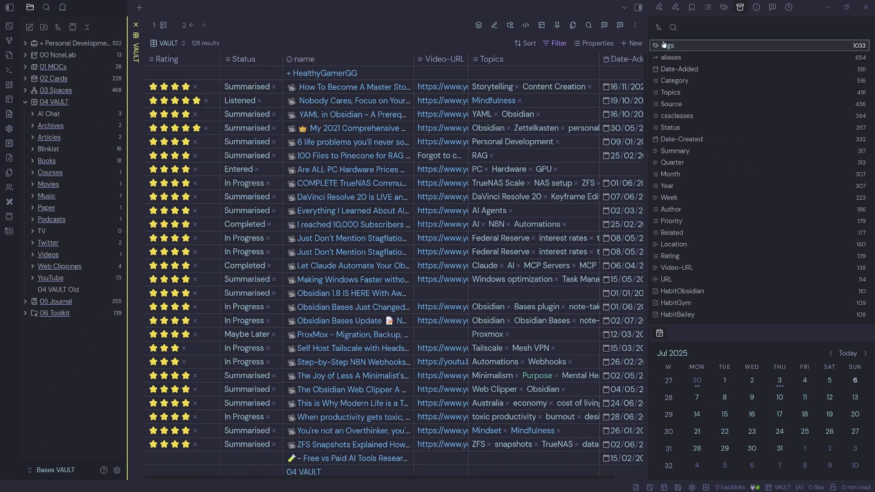
click(639, 7)
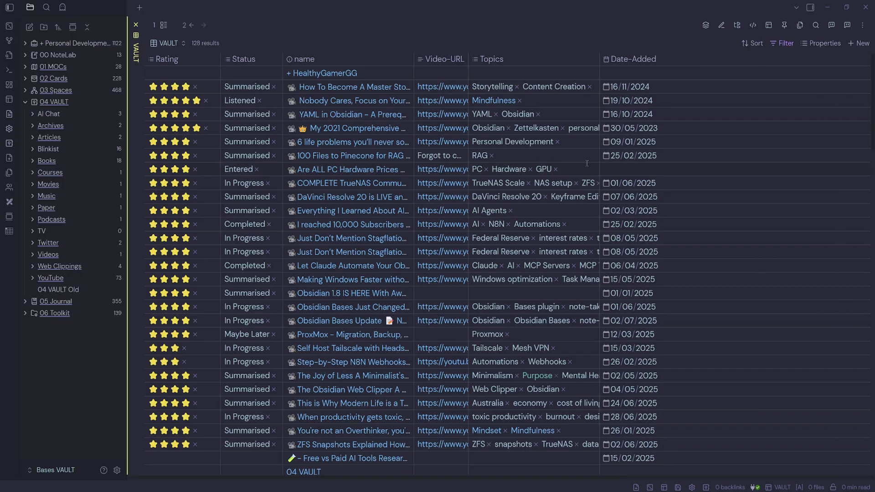
drag(413, 59, 484, 64)
drag(540, 60, 579, 61)
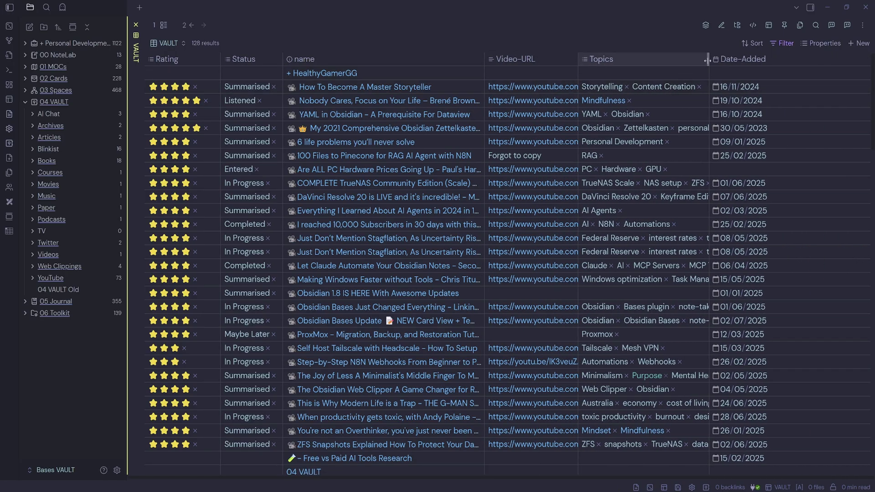
drag(707, 59, 715, 59)
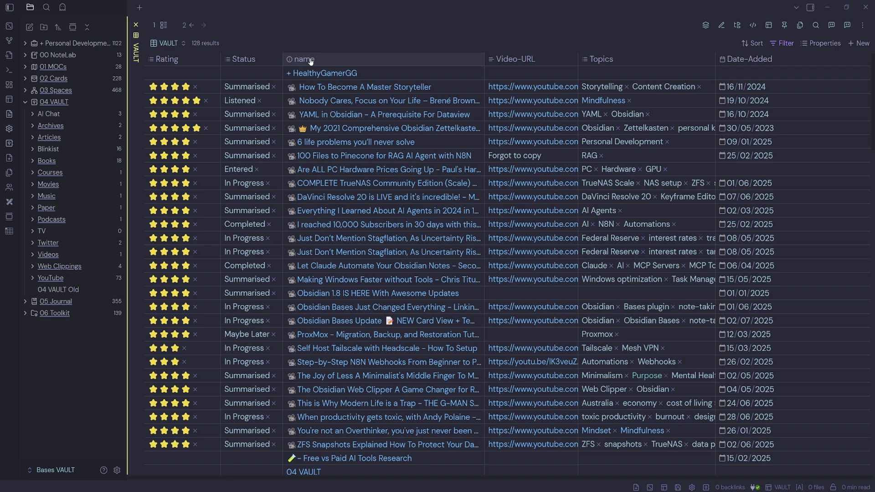
Rename the name column's display name to "Notes"
click(310, 62)
click(303, 69)
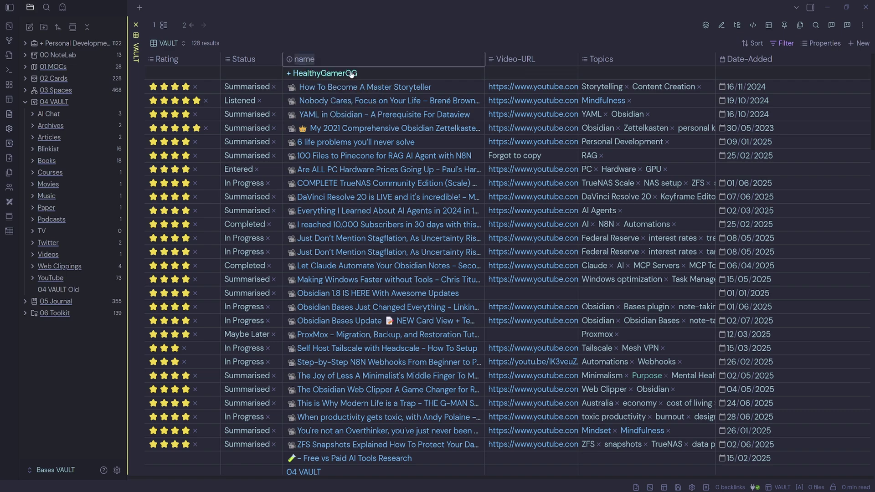
text(Notes)
key(Return)
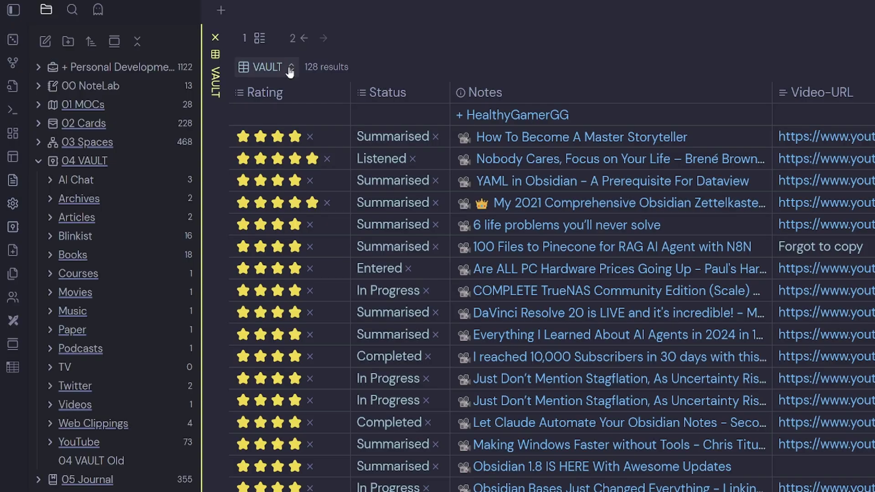
Duplicate the VAULT view and name the copy "Books"
click(289, 70)
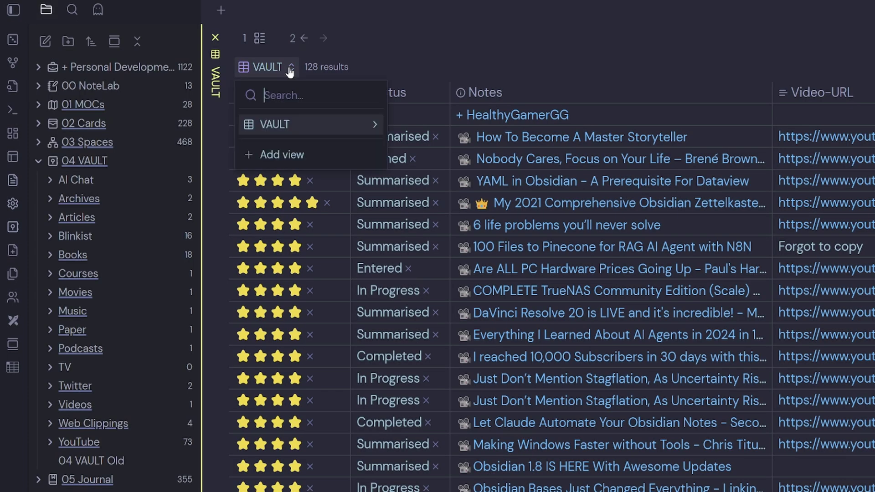
click(375, 125)
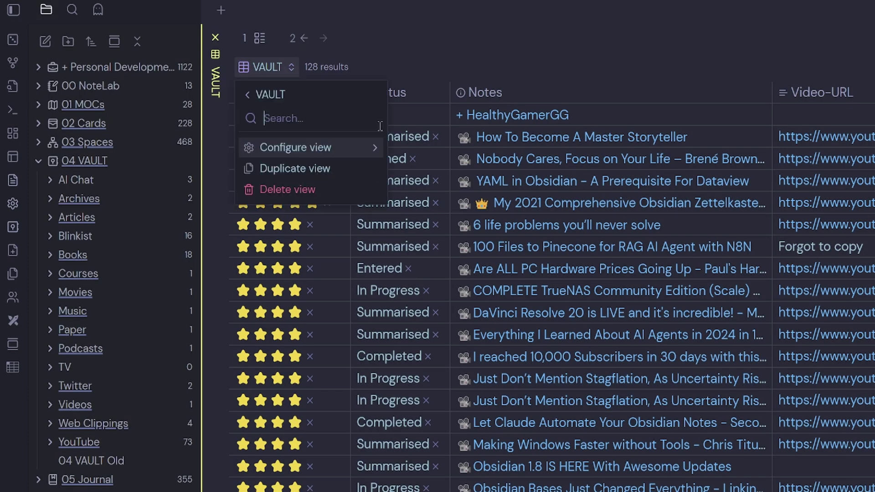
click(325, 172)
text(Books)
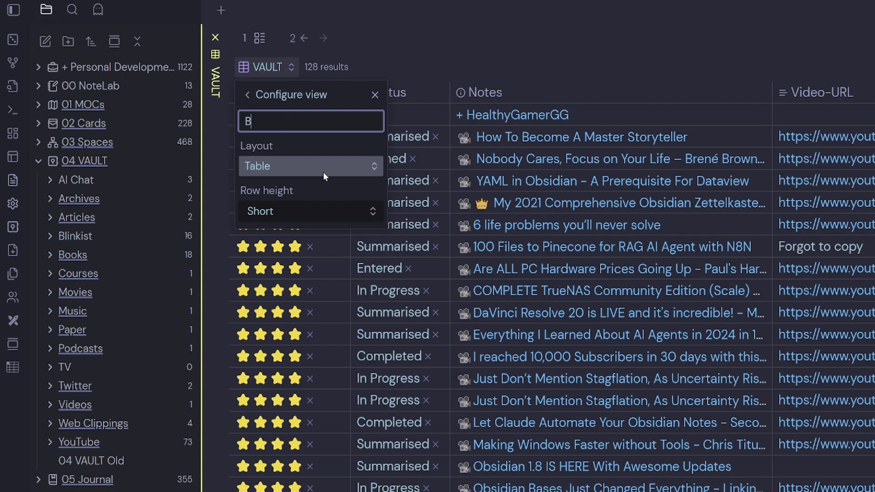
key(Return)
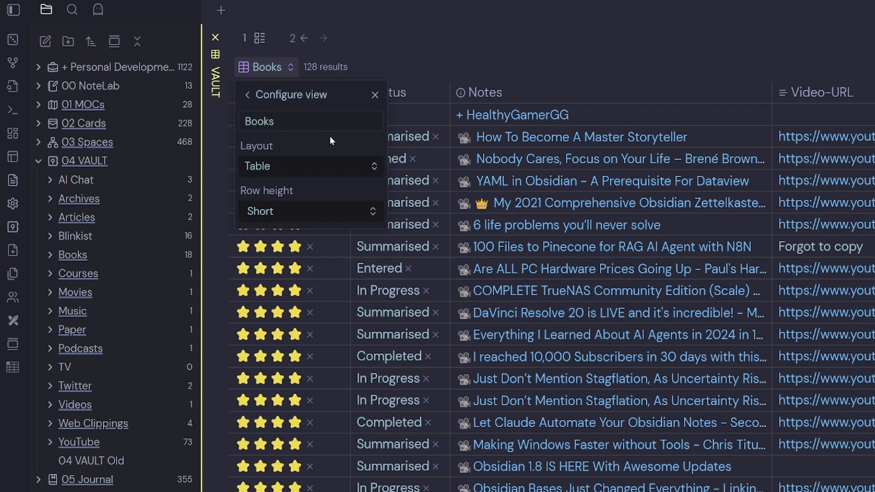
click(280, 82)
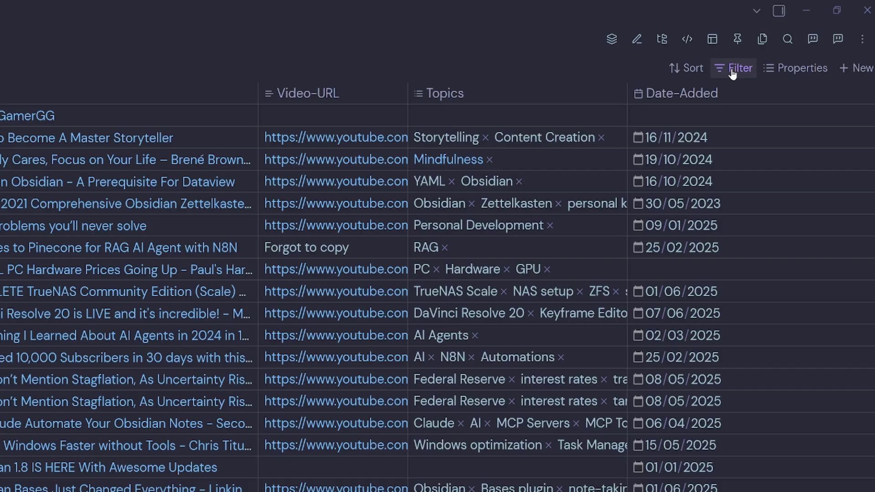
Replace the Books view's folder filter with a condition that tags contains #Book
click(732, 72)
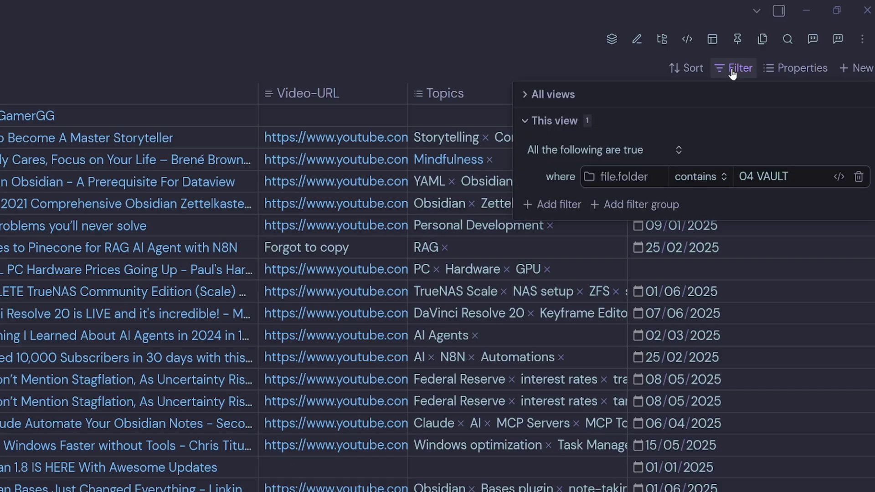
click(558, 154)
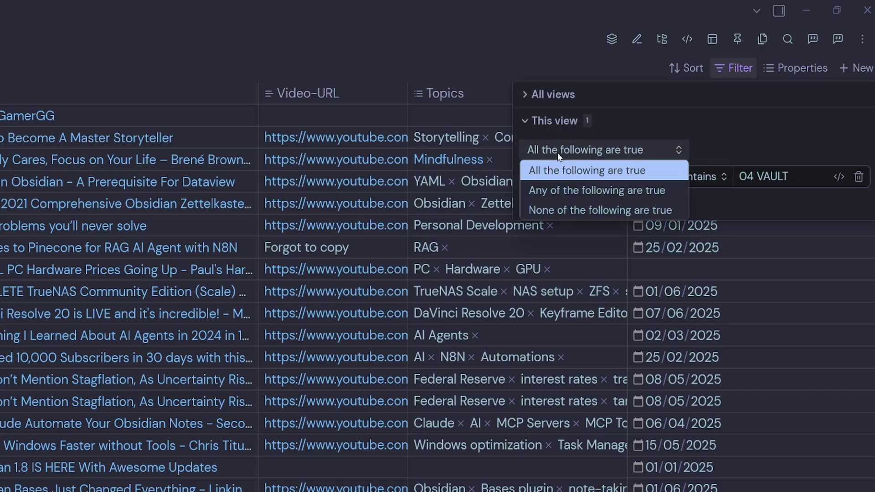
click(572, 193)
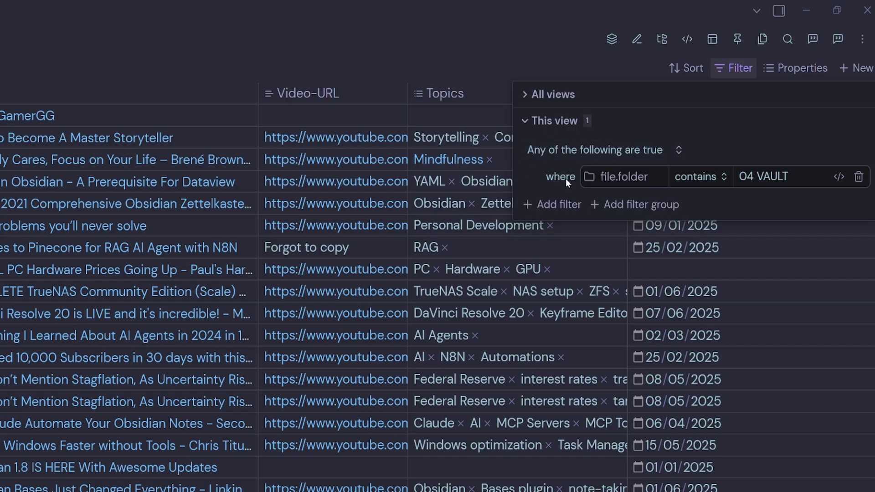
click(858, 178)
click(638, 180)
text(ta)
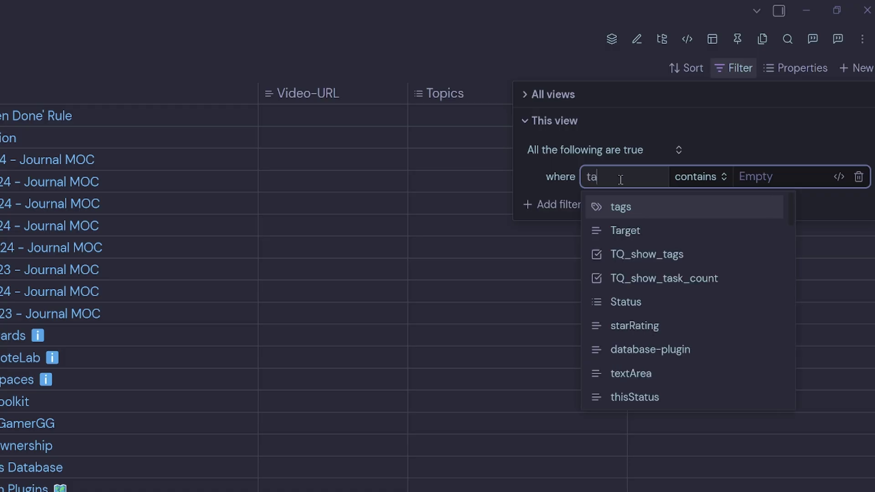
text(gs)
key(Down)
key(Return)
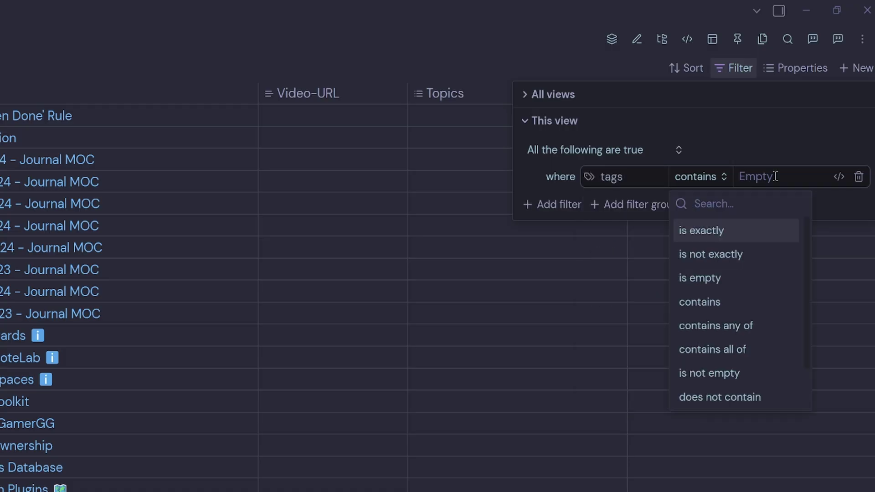
click(776, 177)
text(#b)
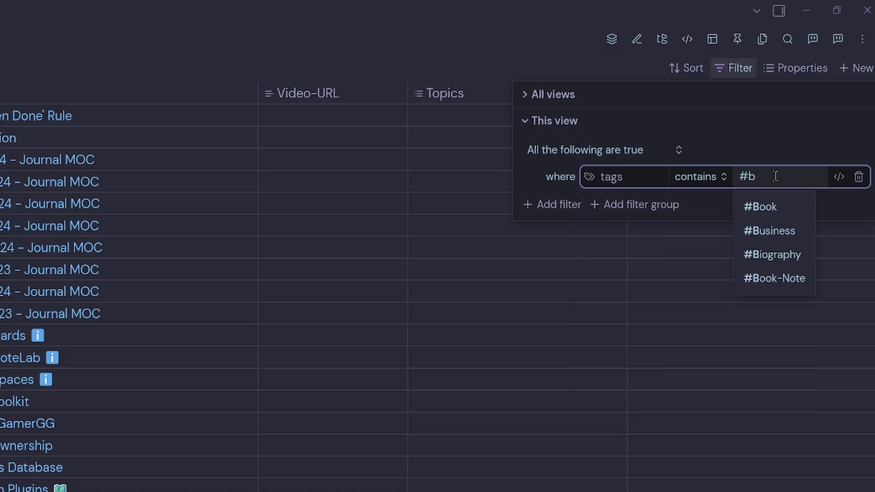
click(791, 211)
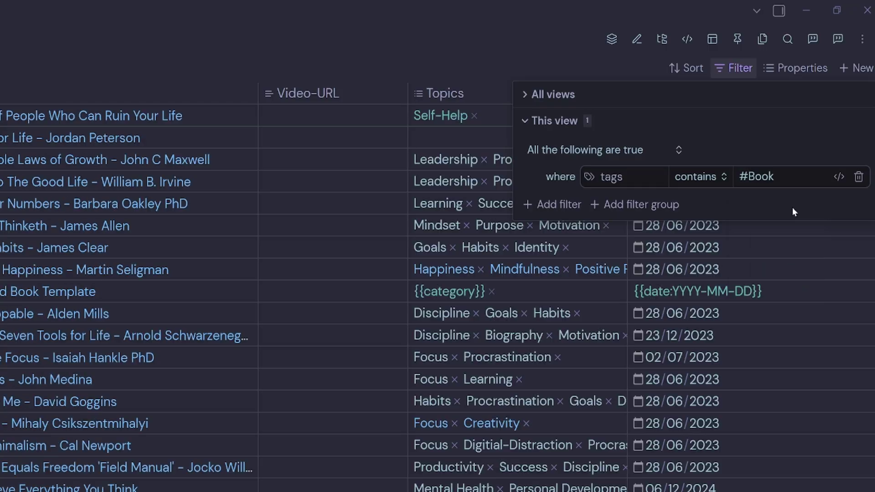
Add a second filter to the Books view where file.folder contains "04 VAULT"
click(553, 205)
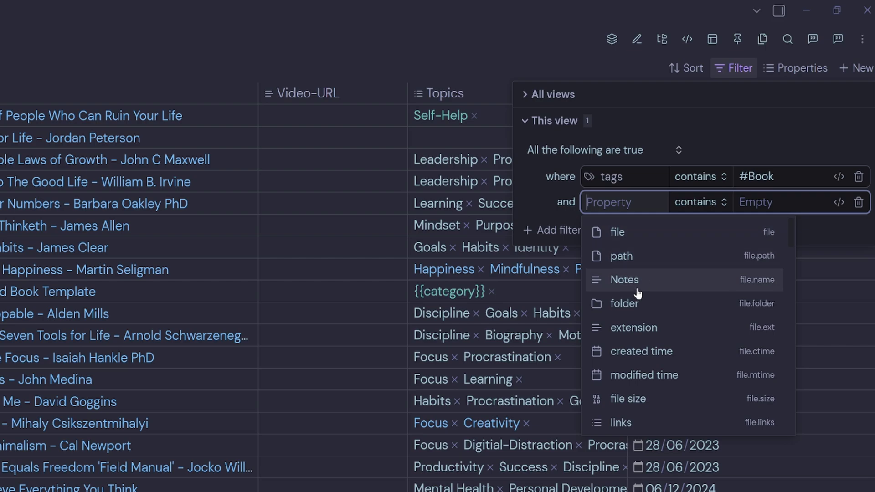
click(636, 309)
click(763, 201)
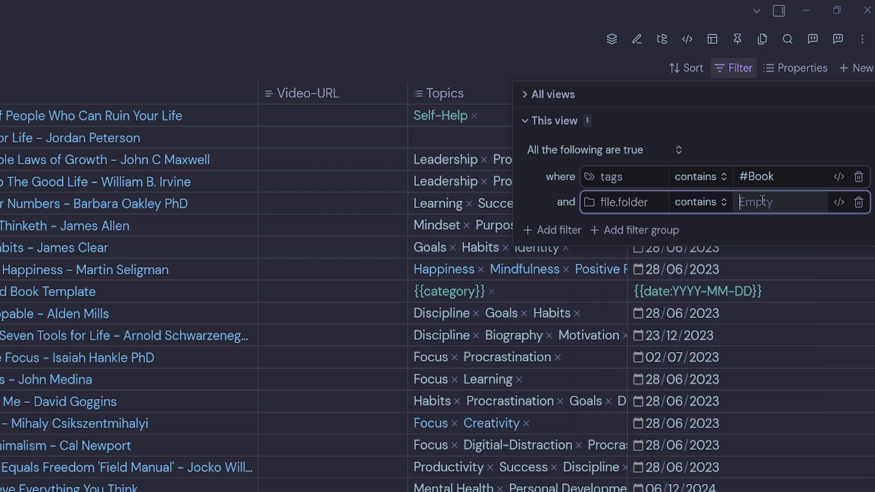
text(04 VAULT)
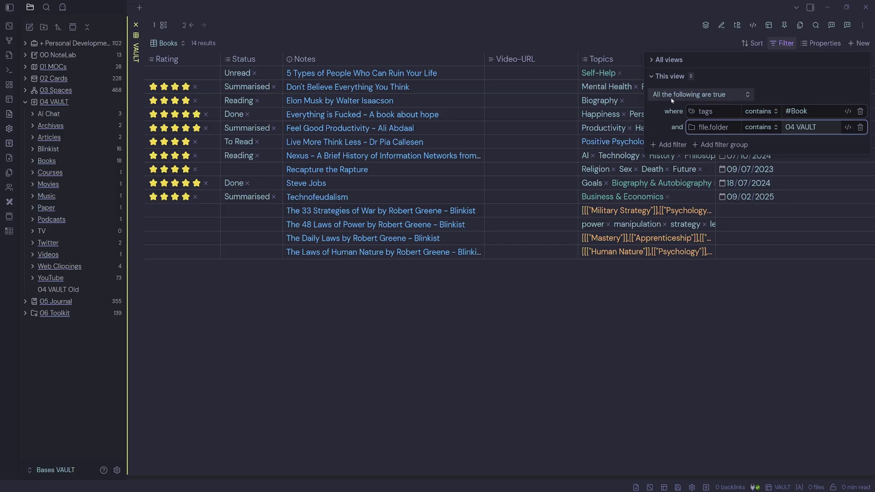
Set the Books view's filter to match any condition and change the folder value to "04 VAULT/Books"
click(698, 95)
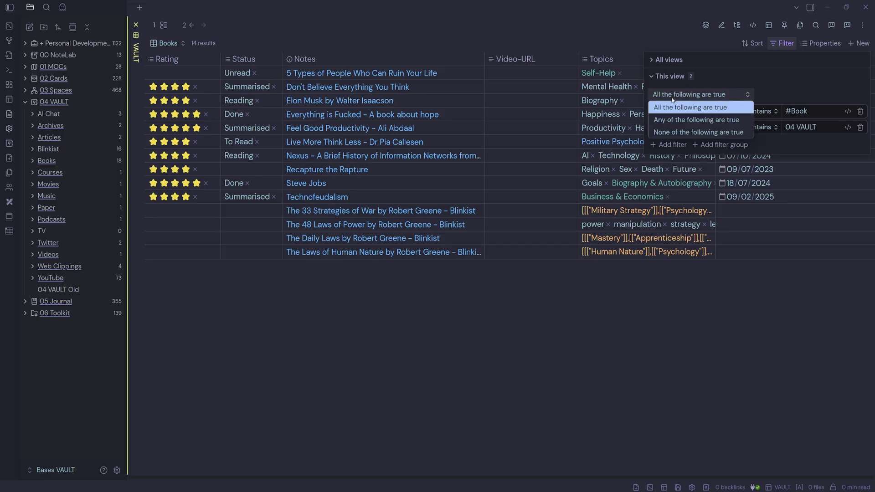
click(682, 121)
drag(813, 111, 785, 111)
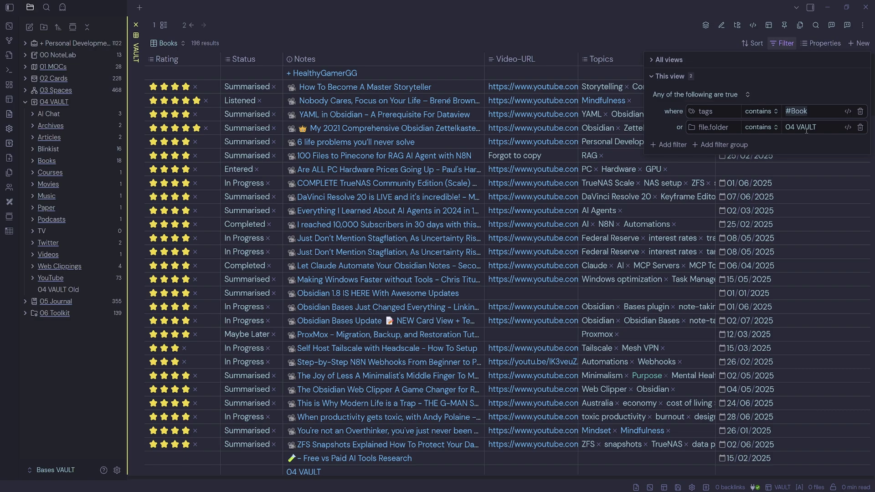
click(798, 131)
text(/Books)
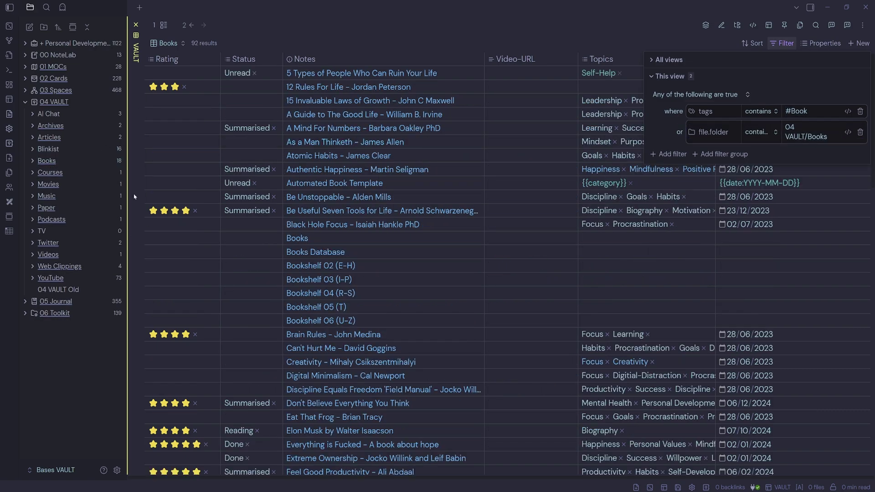
scroll(385, 233, down, 5)
scroll(385, 232, down, 15)
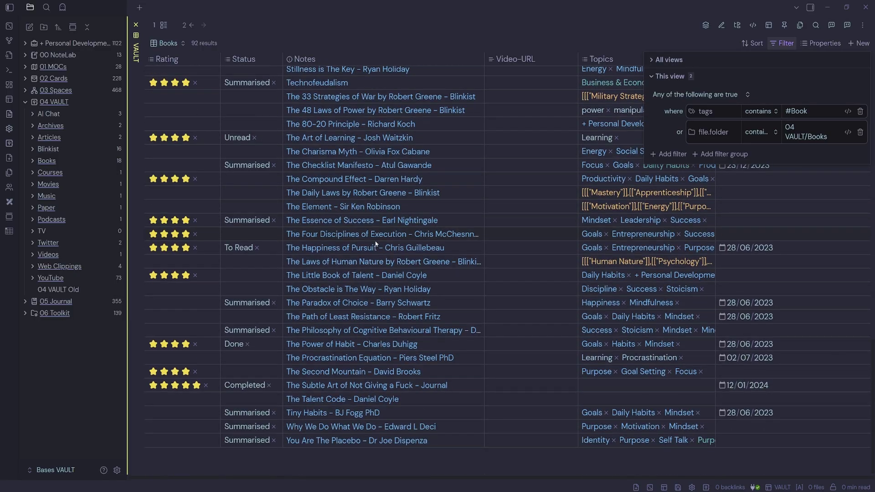
scroll(365, 378, up, 20)
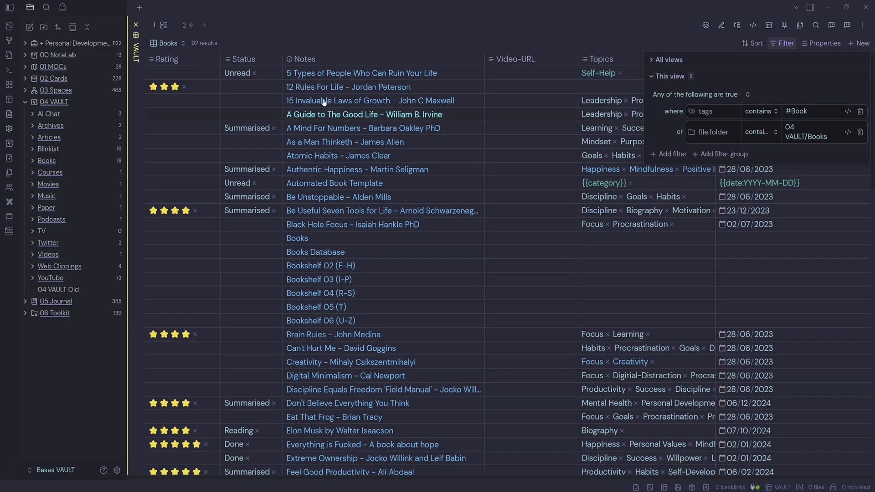
click(784, 44)
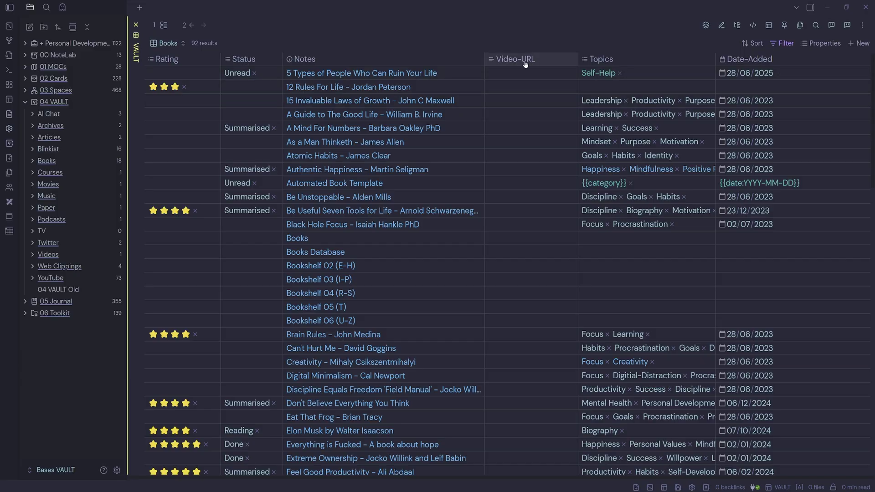
Hide the Video-URL property from the Books view
click(820, 43)
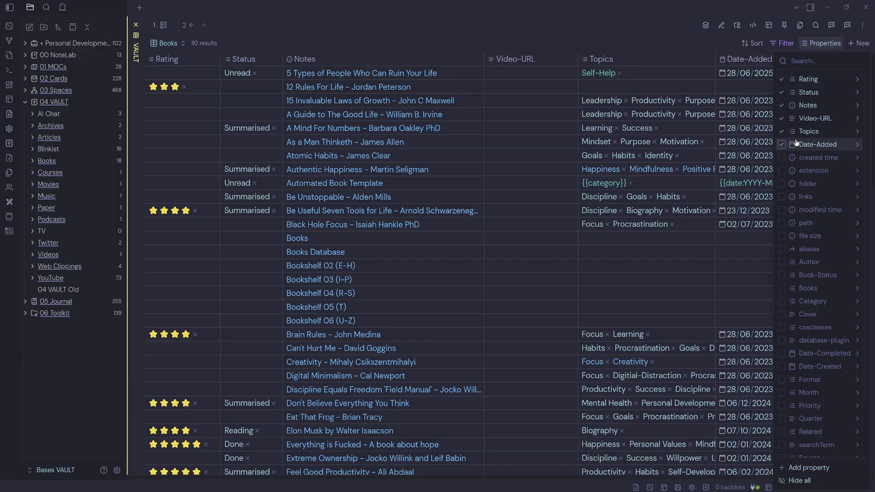
click(816, 119)
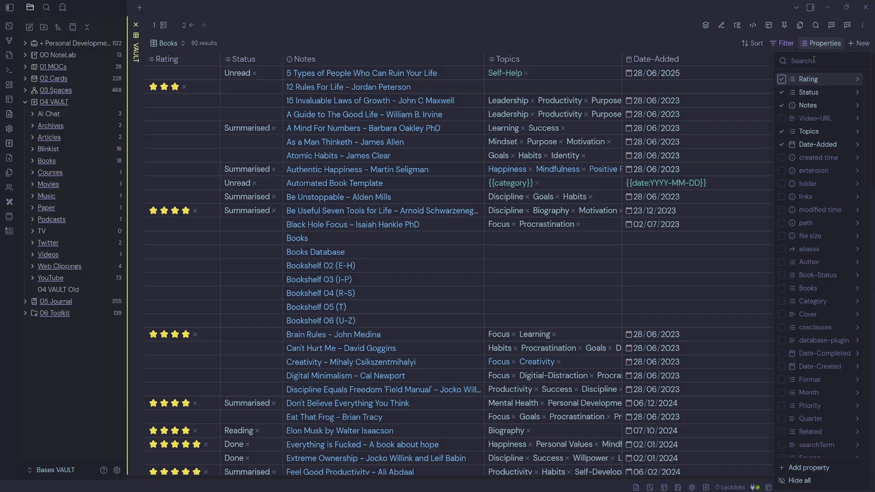
Show the Author property in the Books view and place its column directly after Notes
text(Autho)
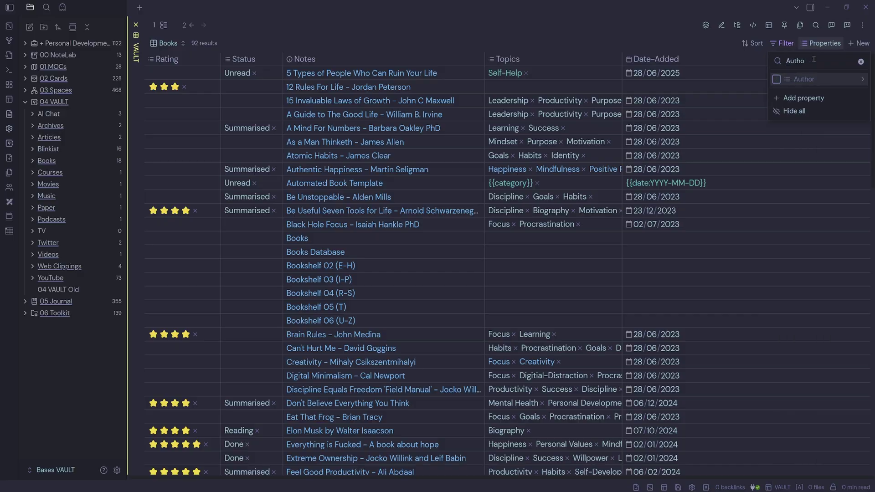
click(776, 79)
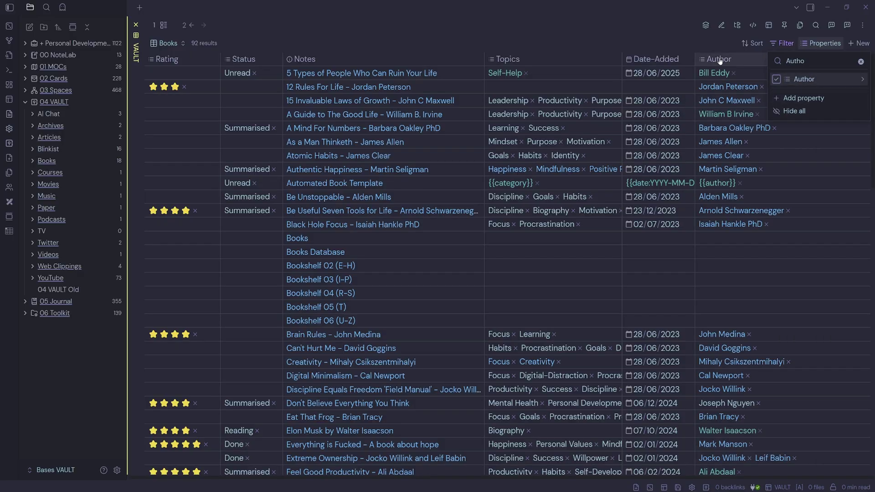
drag(540, 66, 540, 67)
click(833, 46)
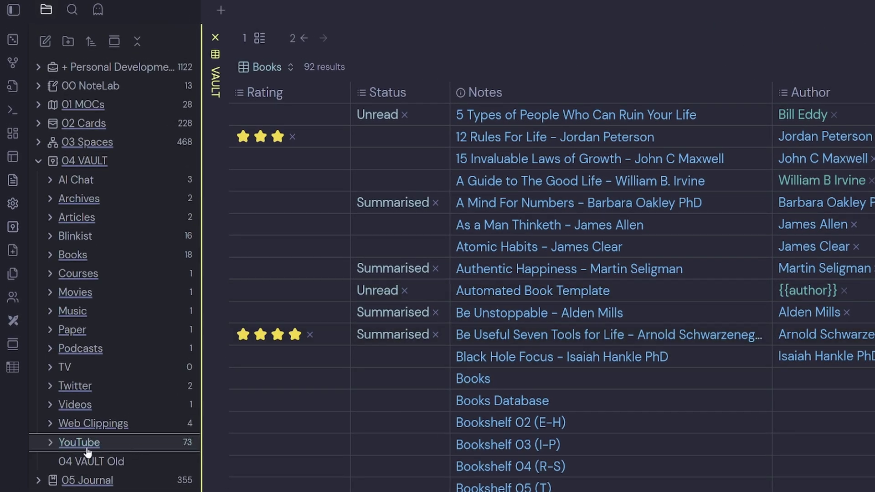
Duplicate the VAULT view and name the copy YouTube
click(282, 73)
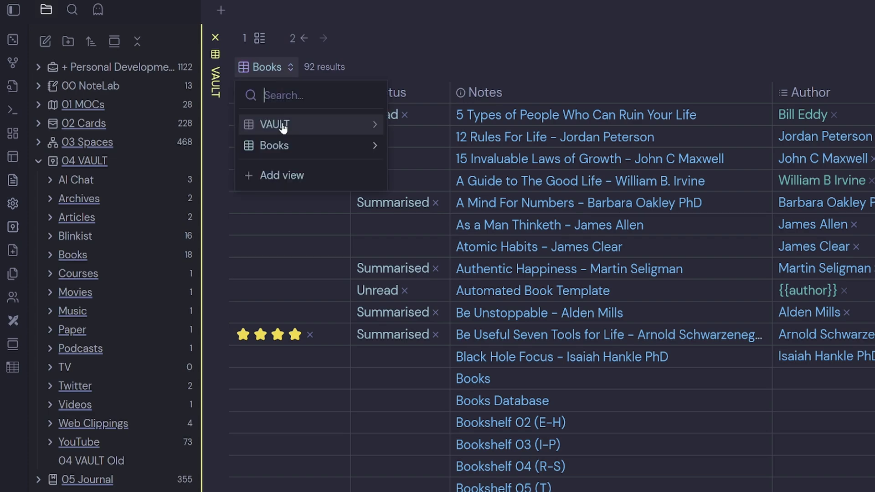
click(283, 125)
click(292, 69)
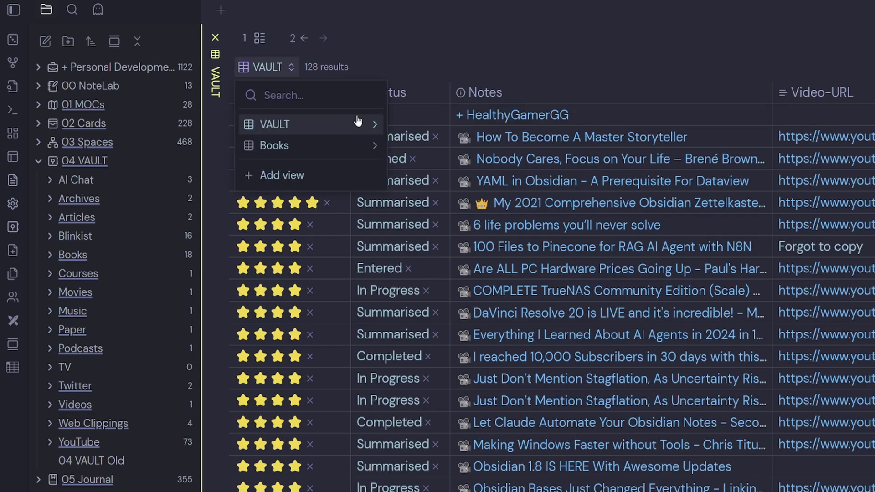
click(373, 126)
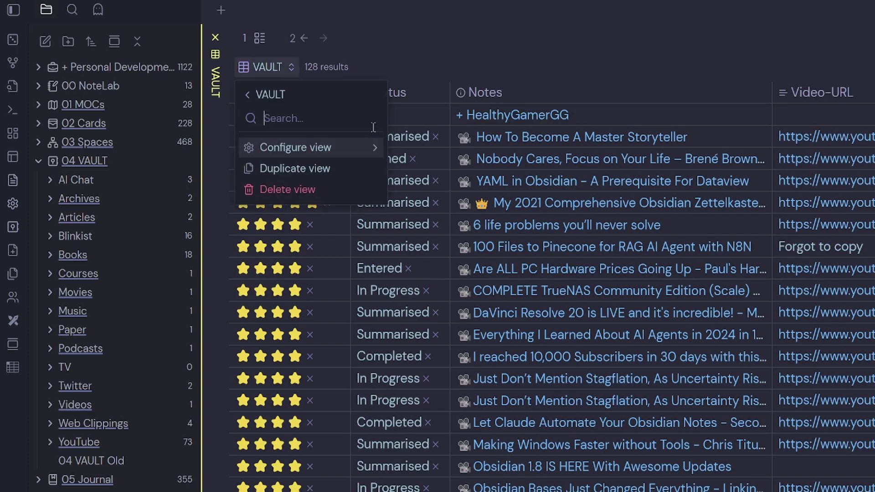
click(348, 151)
text(YouTube)
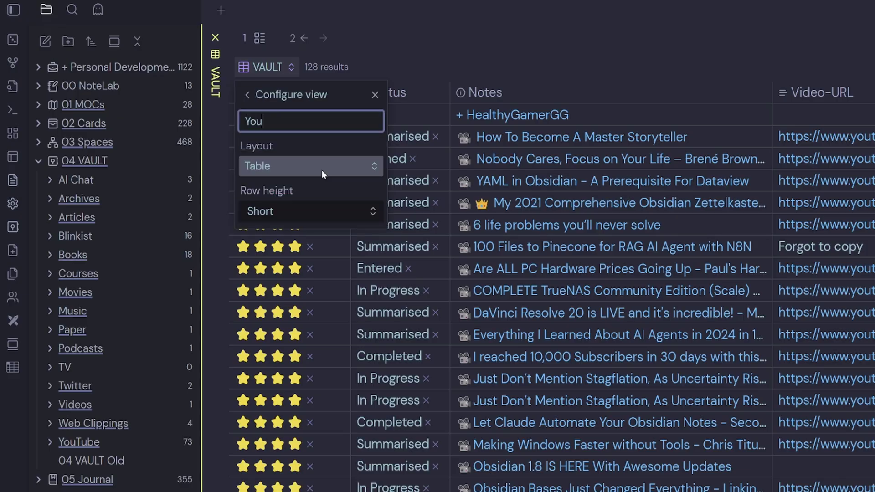
click(289, 72)
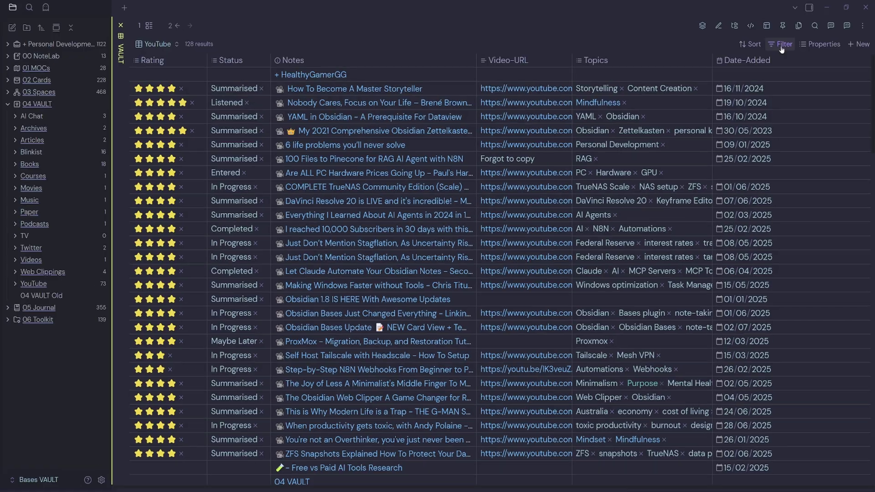
Set the YouTube view's filter to match any condition and replace the folder condition with tags contains #Youtube
click(783, 44)
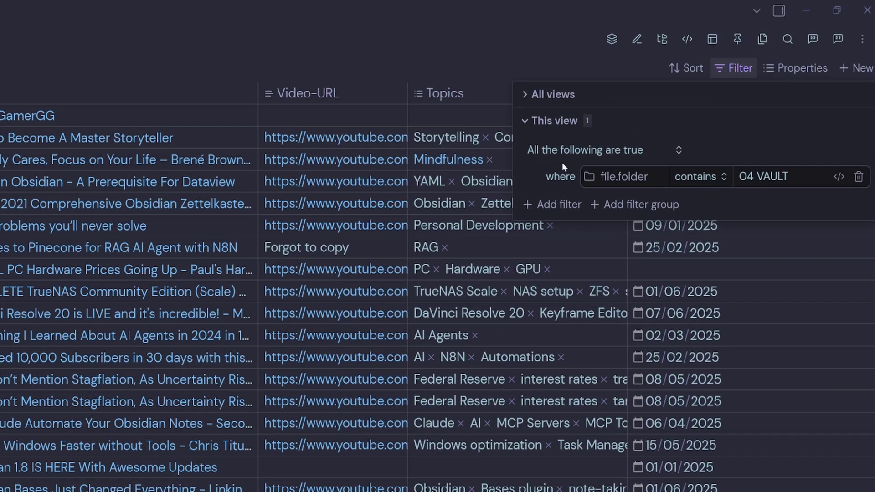
click(565, 153)
click(570, 189)
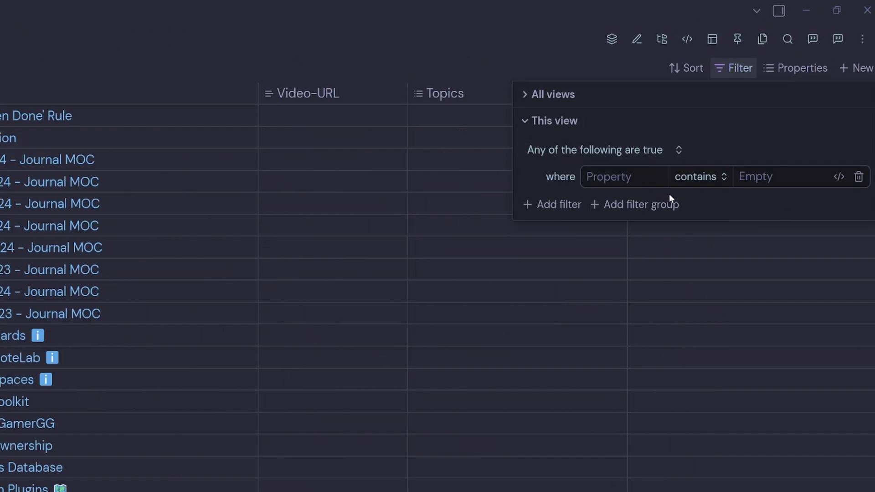
click(615, 177)
text(tags)
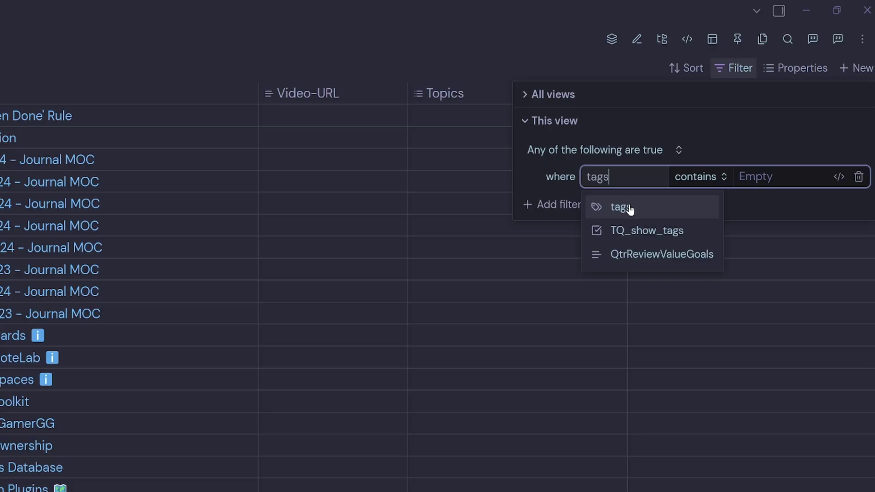
click(631, 208)
click(768, 180)
text(#You)
click(765, 208)
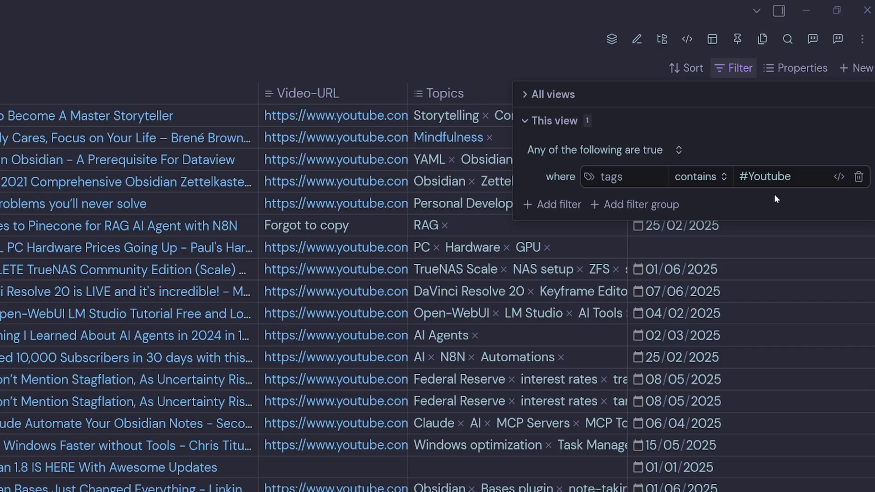
Add a second filter to the YouTube view where file.folder contains "04 VAULT/YouTube"
click(553, 204)
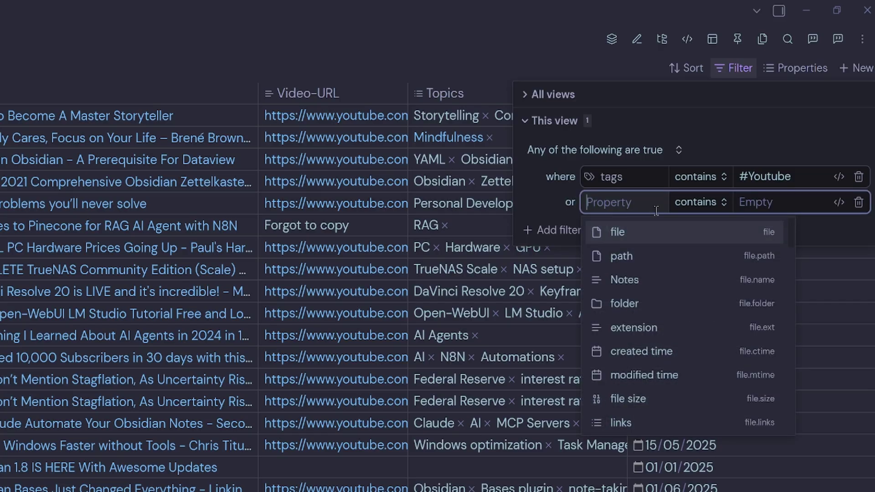
click(639, 303)
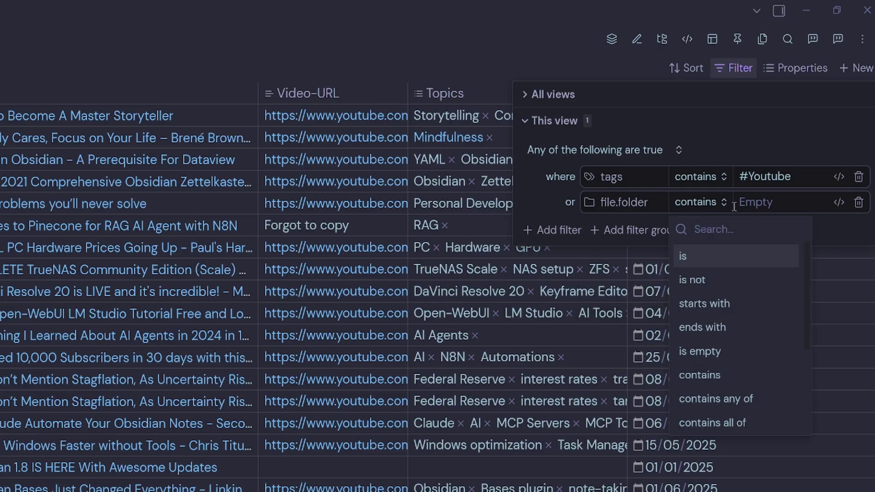
click(775, 205)
text(04 VAULT/)
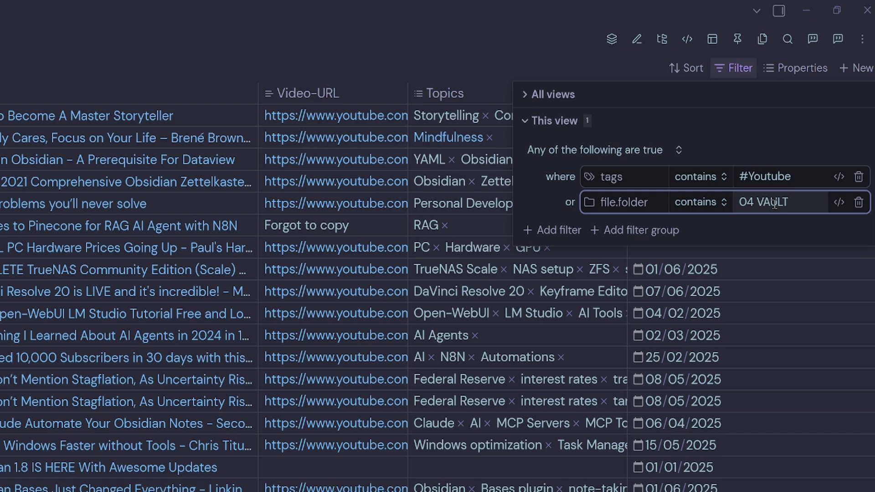
text(YouTube)
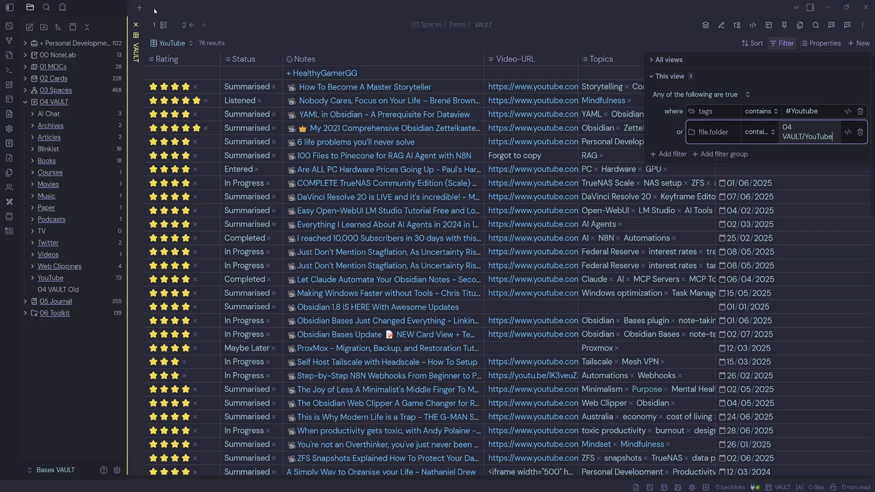
click(484, 90)
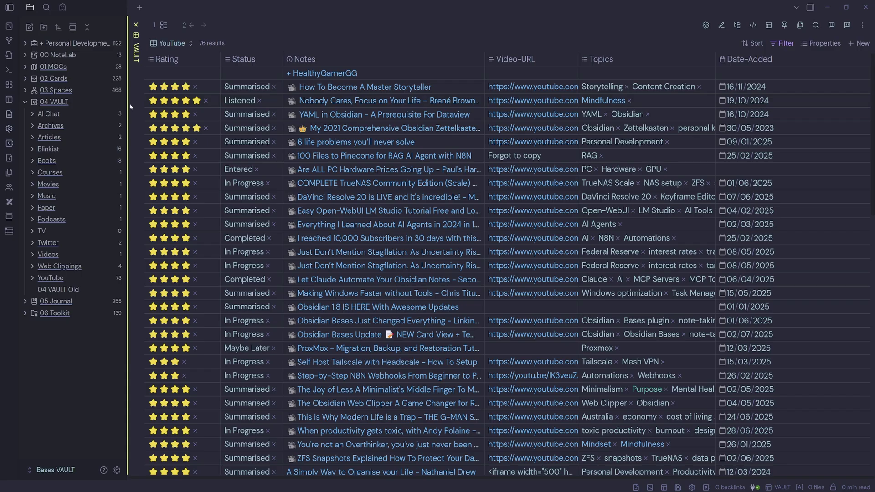
Open the 04 VAULT folder note and embed VAULT.base in it
click(59, 102)
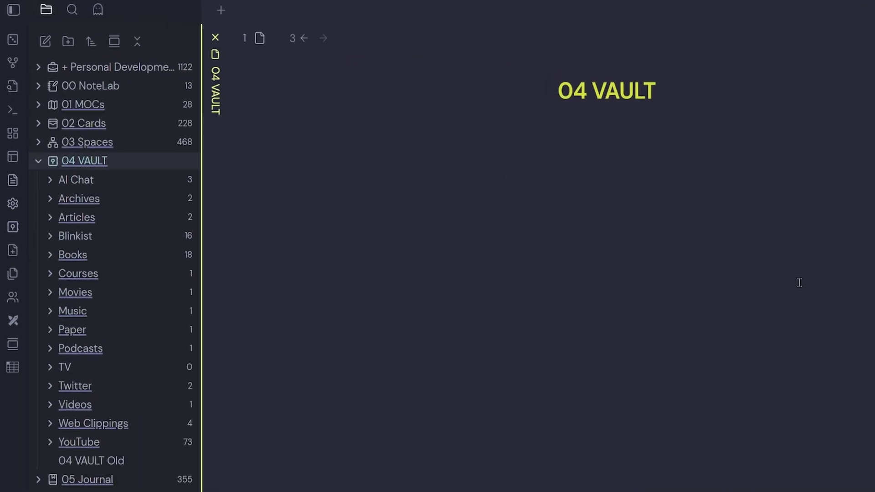
text(![[)
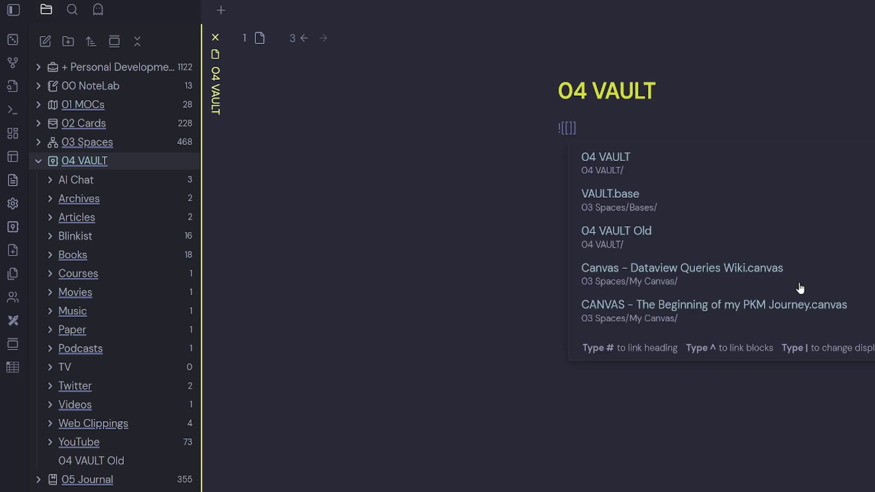
click(658, 212)
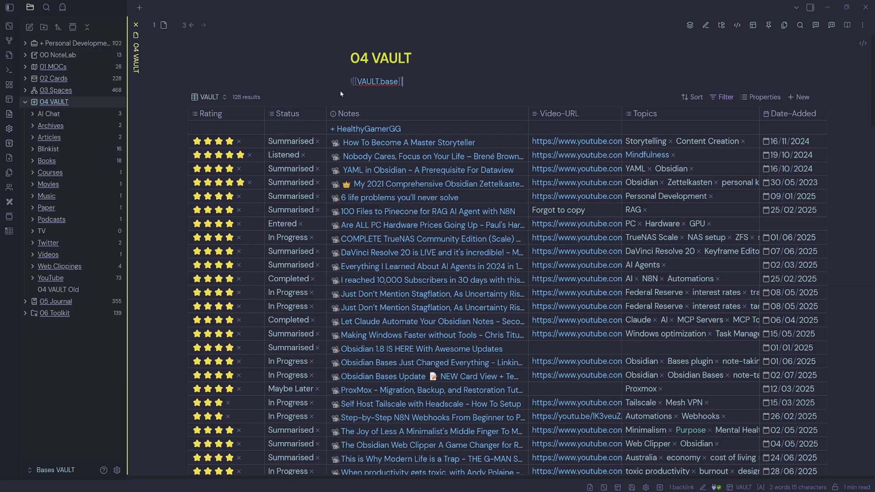
Hide the file sidebar and look through the embedded base's Books and YouTube views
key(ctrl+shift+Left)
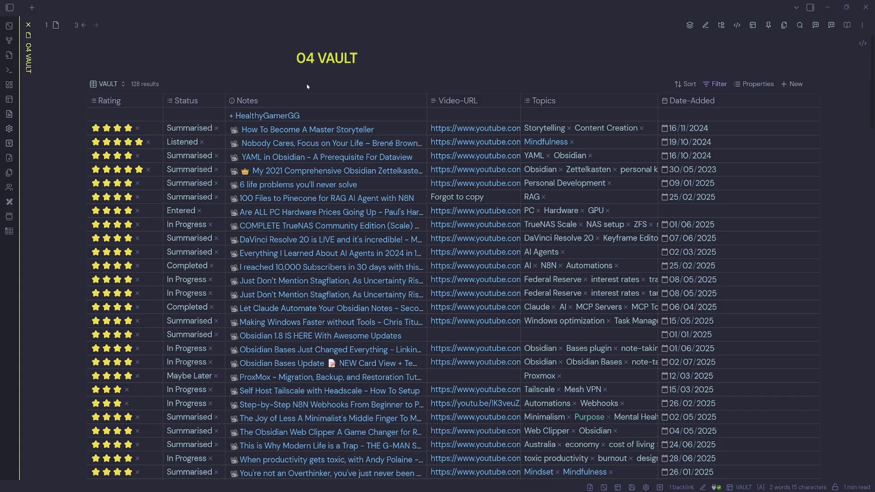
click(108, 84)
click(124, 132)
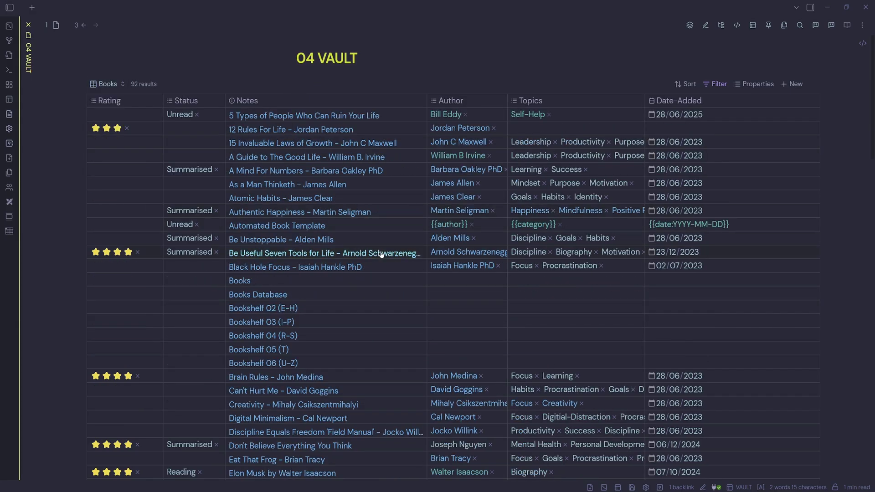
click(108, 84)
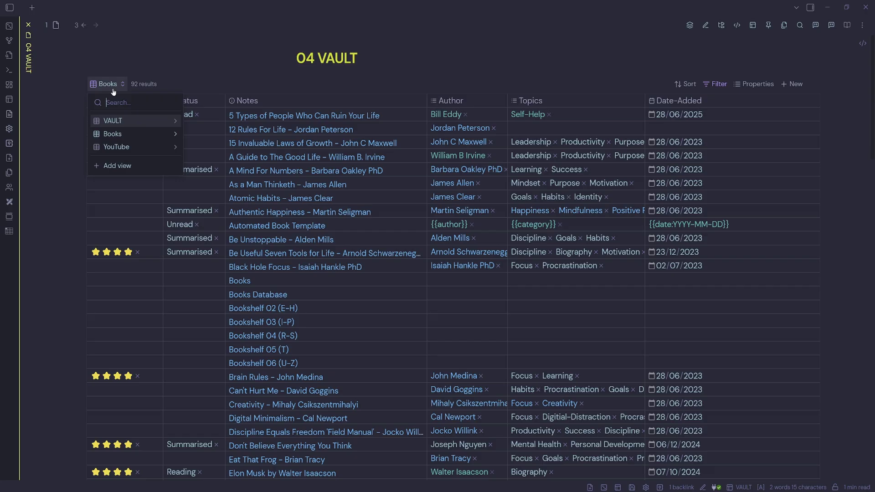
click(127, 146)
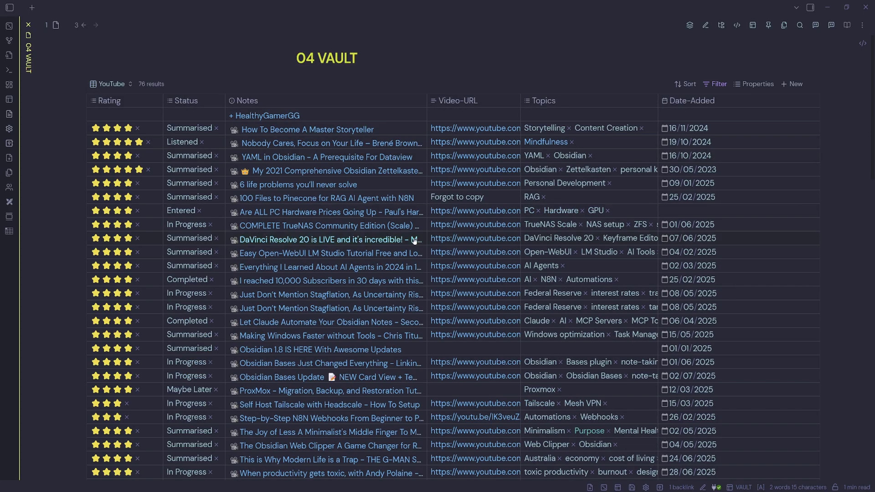
click(503, 345)
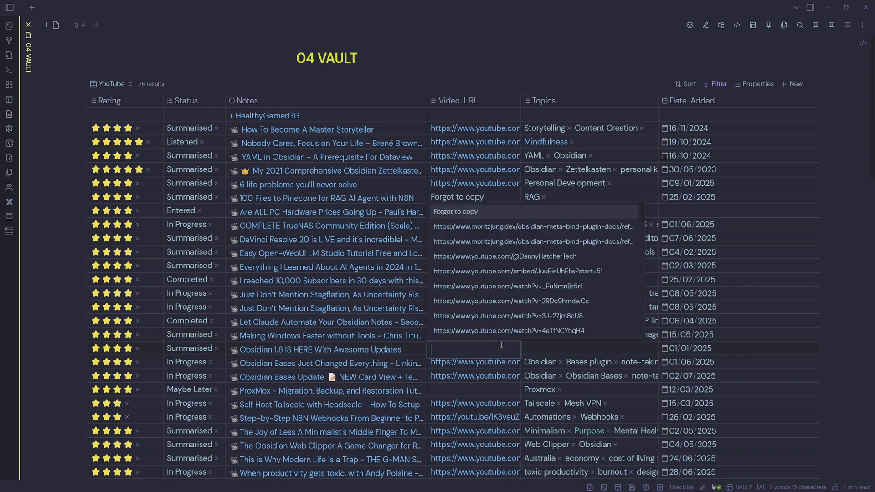
click(549, 348)
key(Escape)
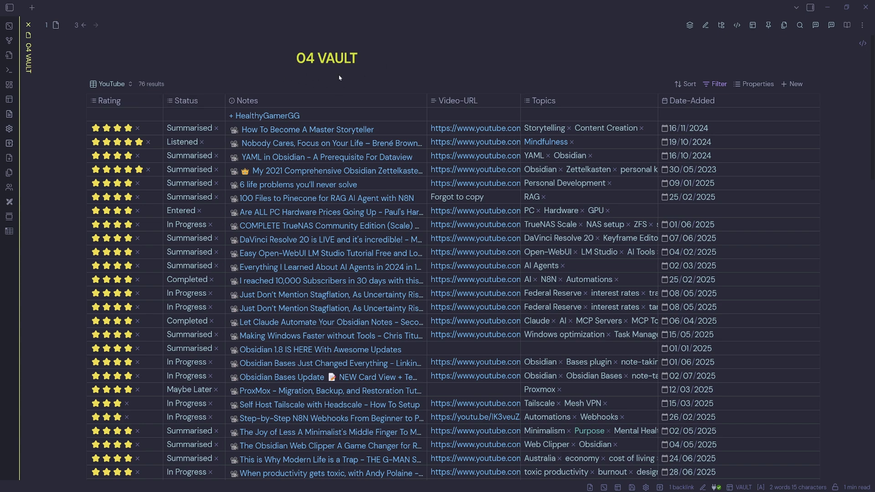
Revisit the VAULT base and the 00 NoteLab note, and return to the 04 VAULT note
click(84, 25)
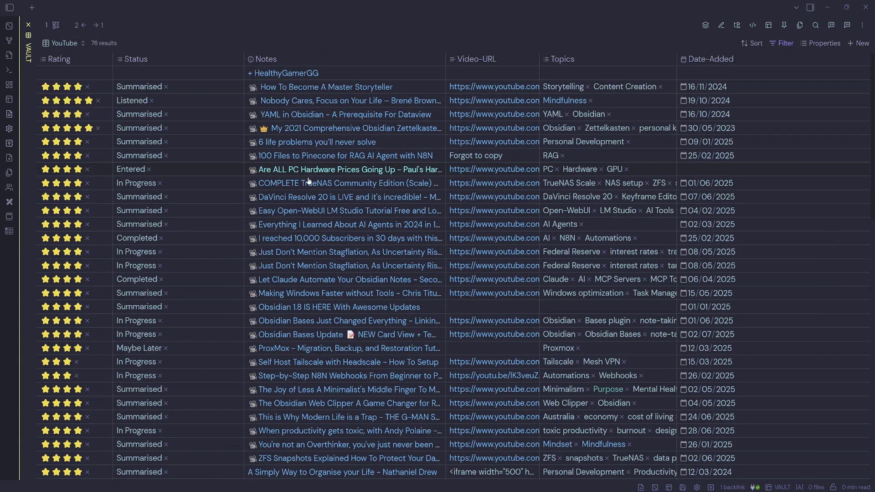
click(95, 25)
click(10, 8)
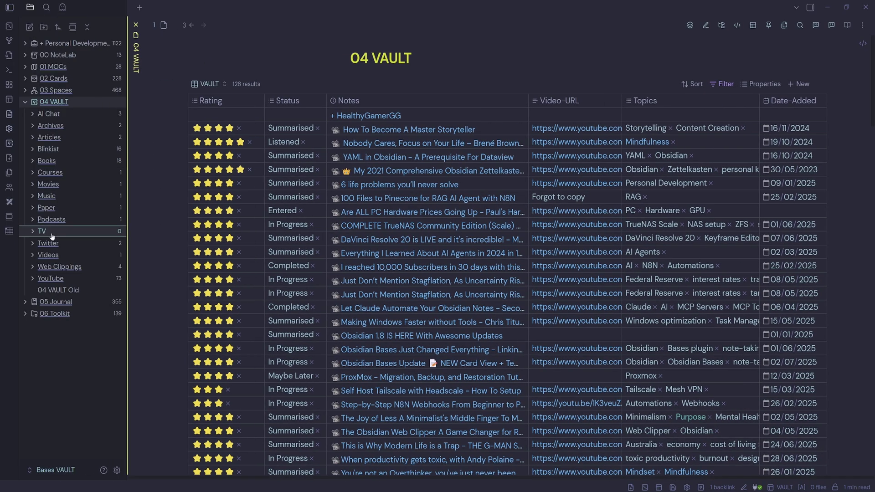
click(62, 55)
click(65, 103)
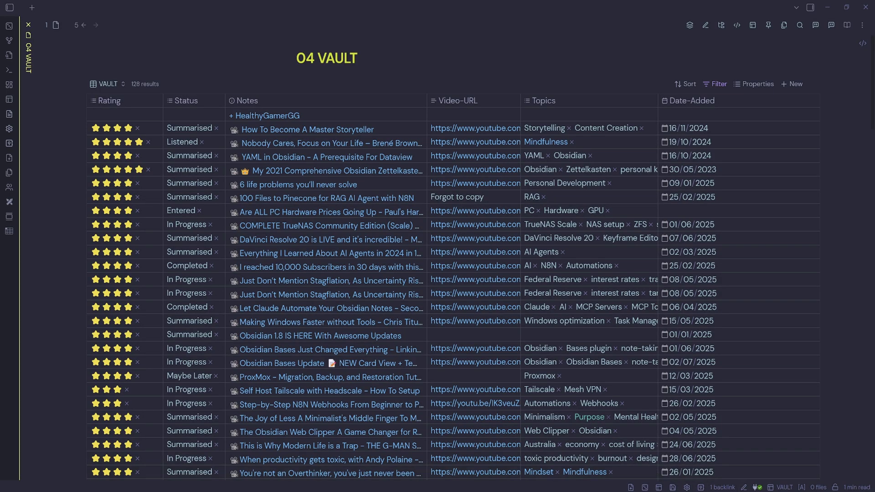
Load the VAULT workspace layout, hide the file sidebar and save the layout
click(659, 487)
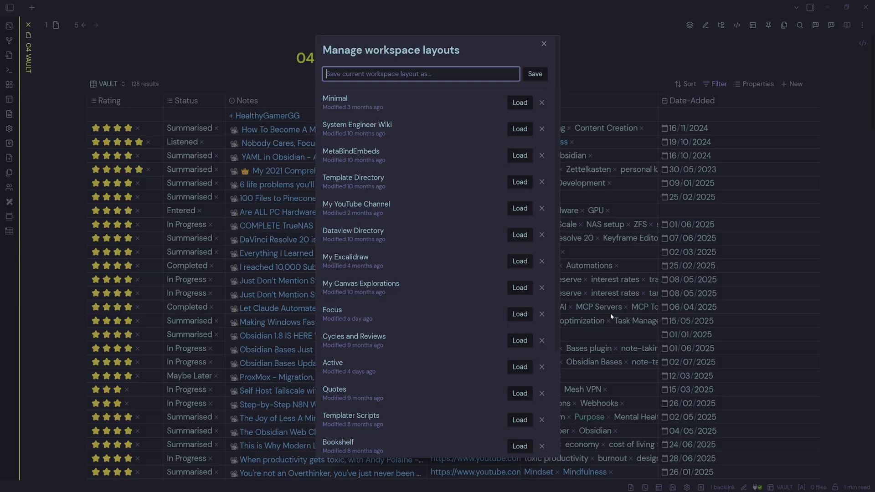
scroll(406, 275, down, 3)
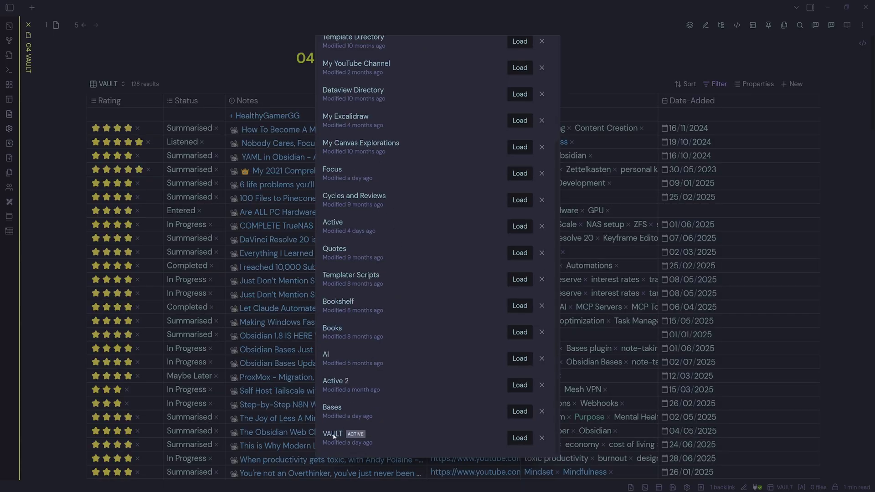
click(519, 437)
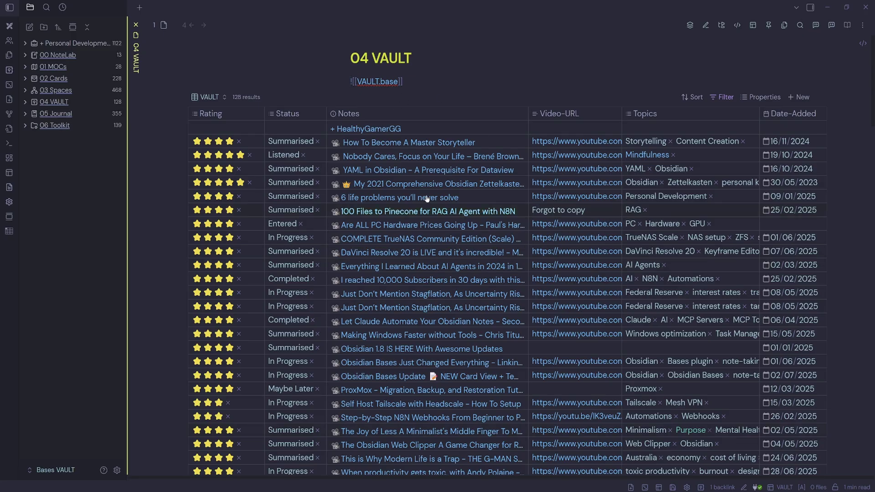
click(9, 7)
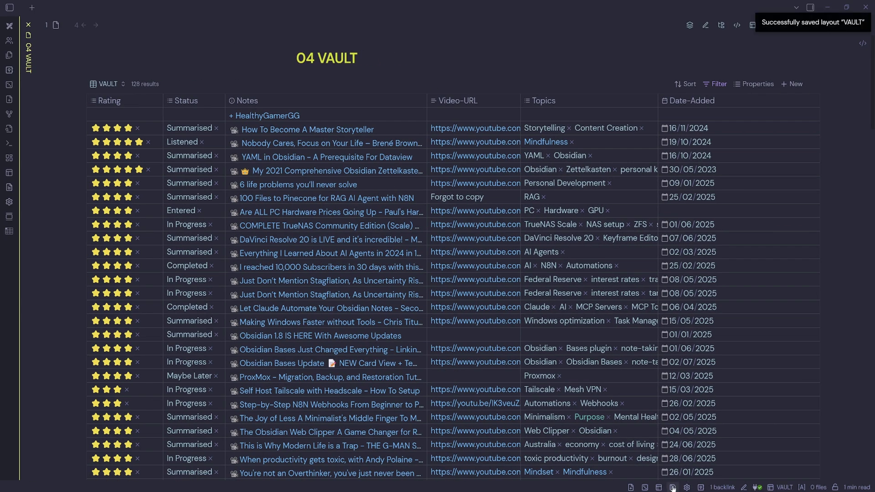
Open the 01 MOCs note and reload the VAULT workspace layout from there
click(9, 7)
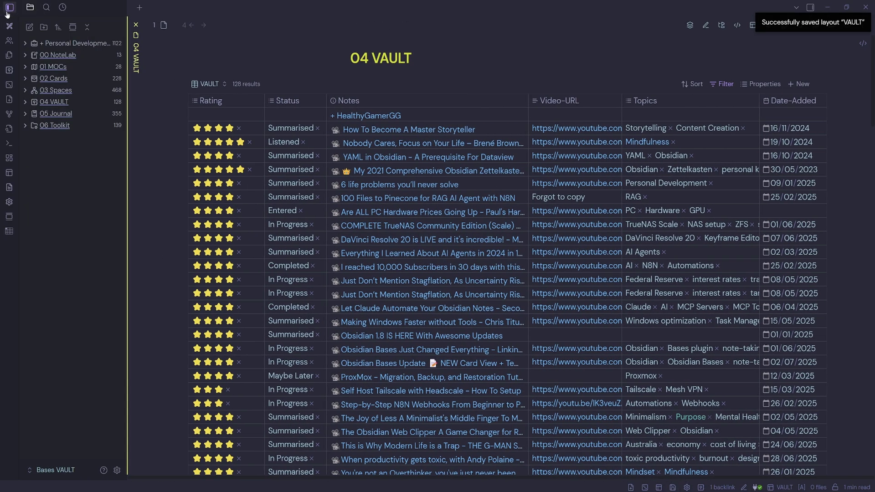
click(53, 67)
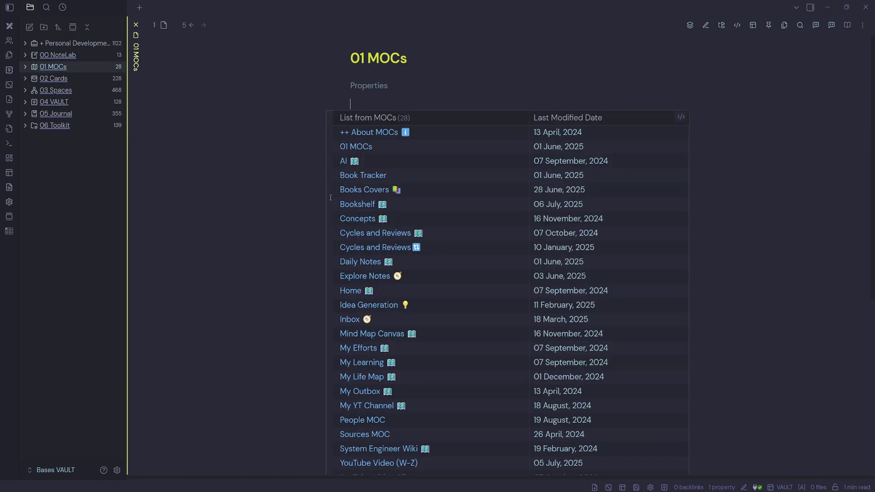
key(ctrl+alt+l)
scroll(438, 381, down, 3)
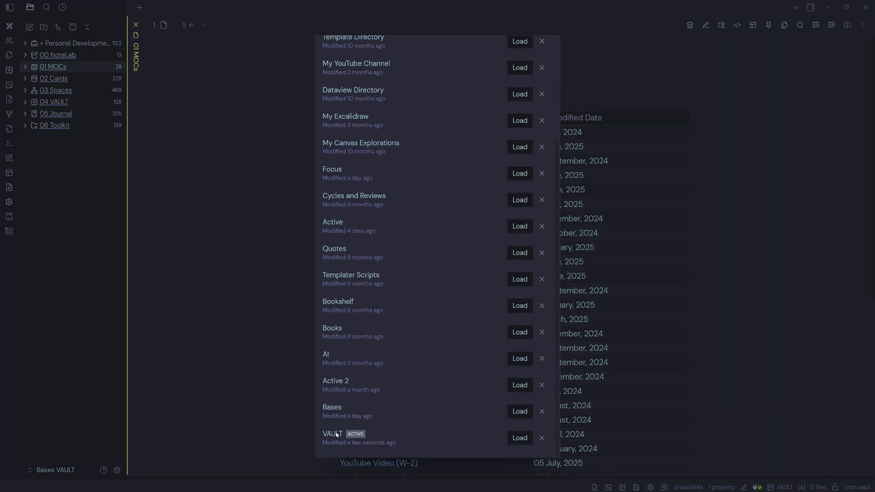
click(523, 438)
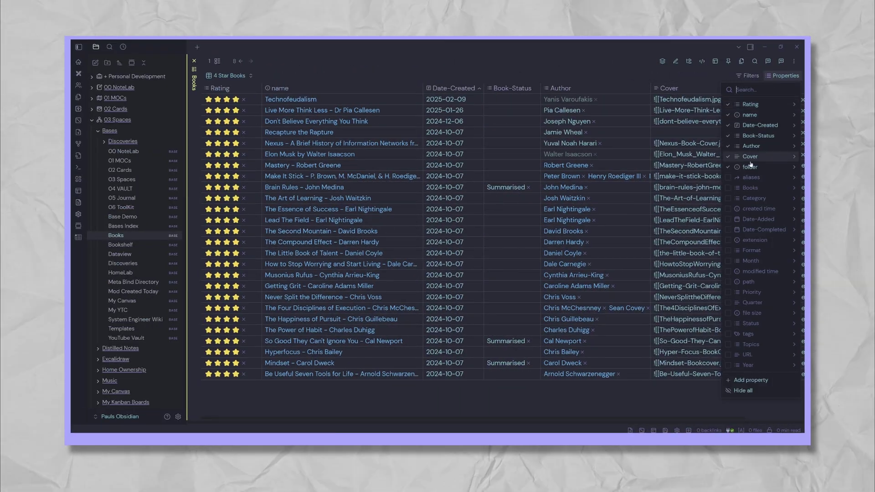
click(751, 160)
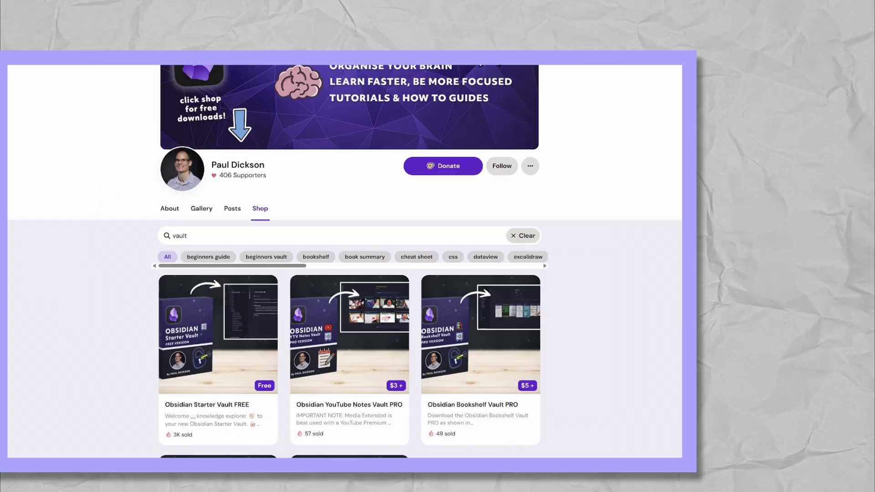
scroll(632, 331, down, 5)
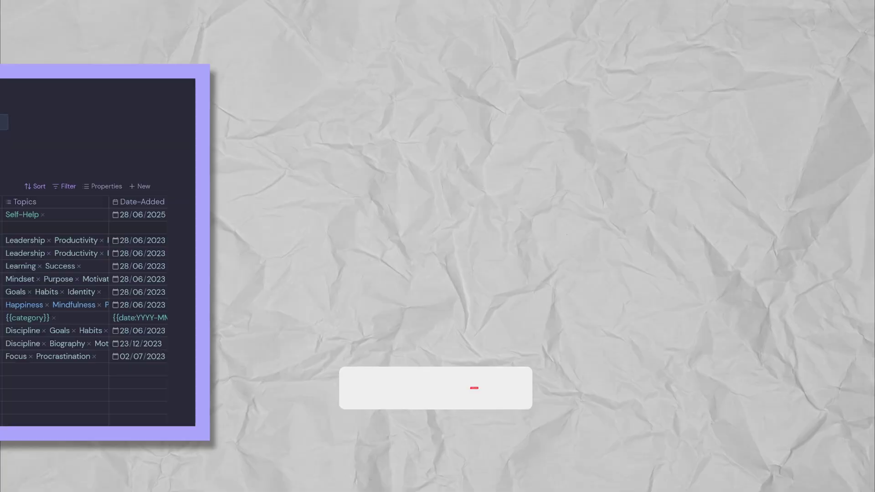